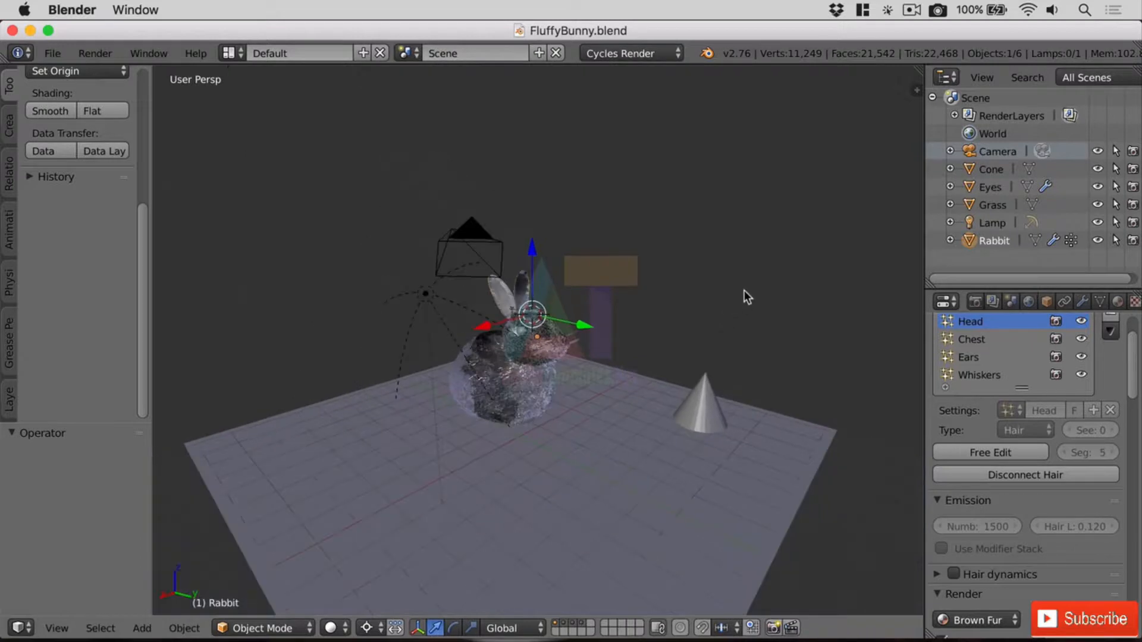
Duplicate the camera, offset the copy by about -1.92, 1.91 and 0.40, and look through the active camera.
right_click(467, 232)
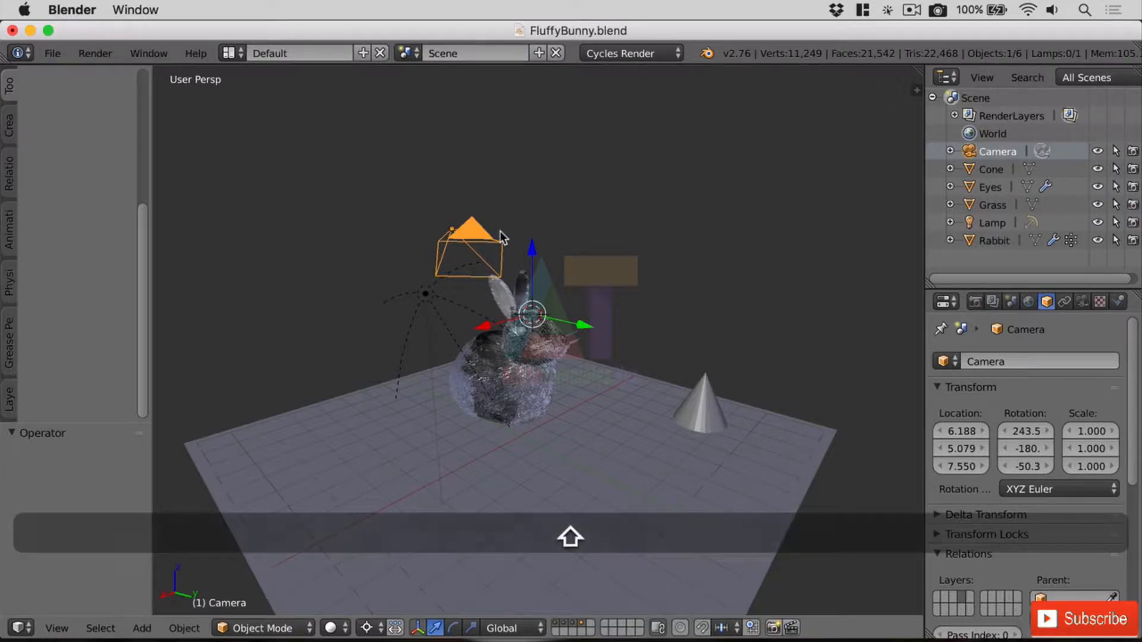
key(shift+d)
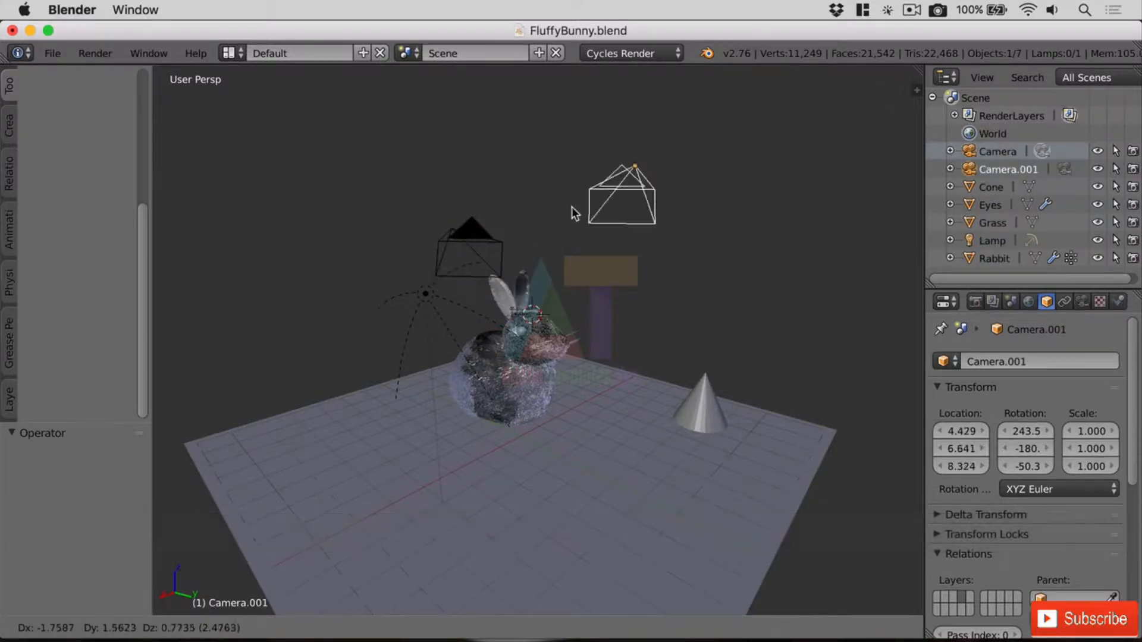
click(587, 219)
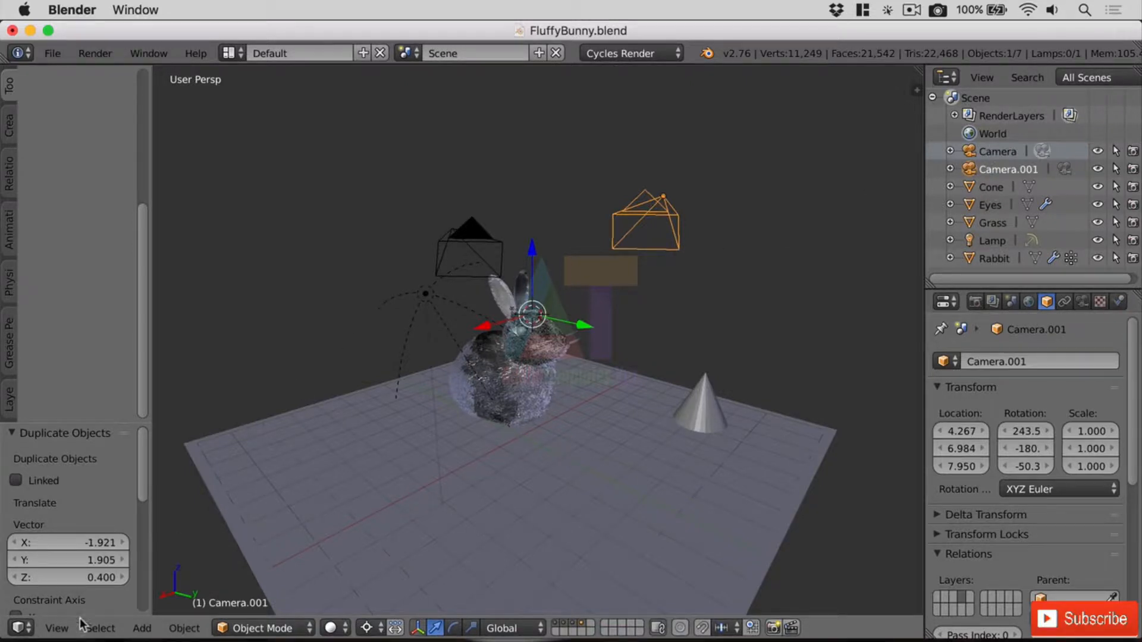
click(60, 629)
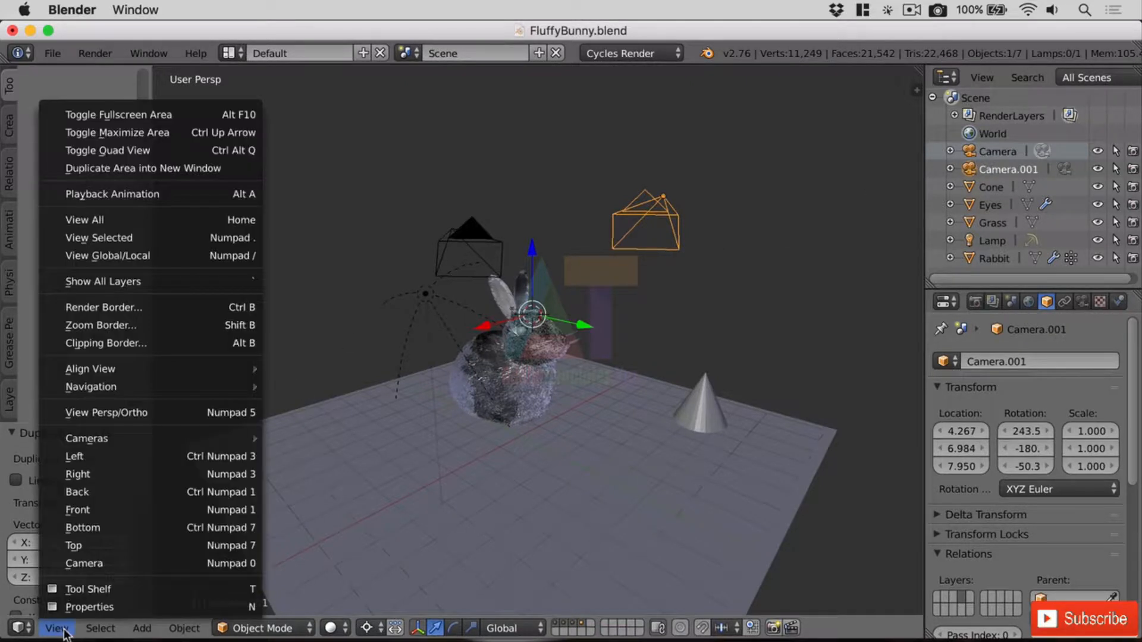
click(125, 562)
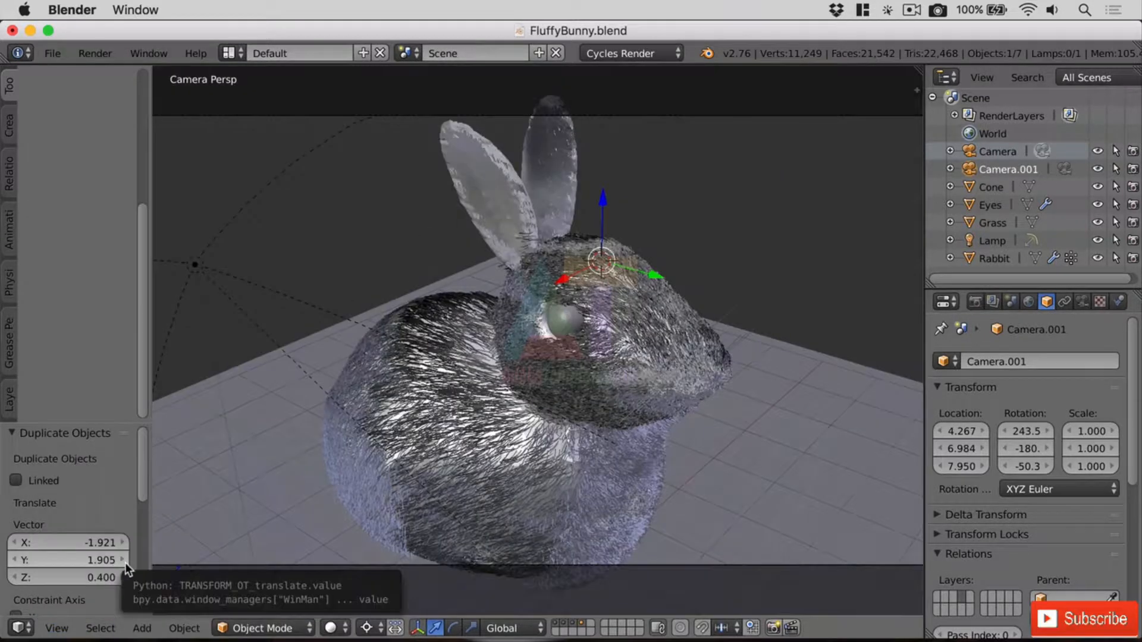
Rename the duplicated camera to Camera.Wide.
double_click(1004, 169)
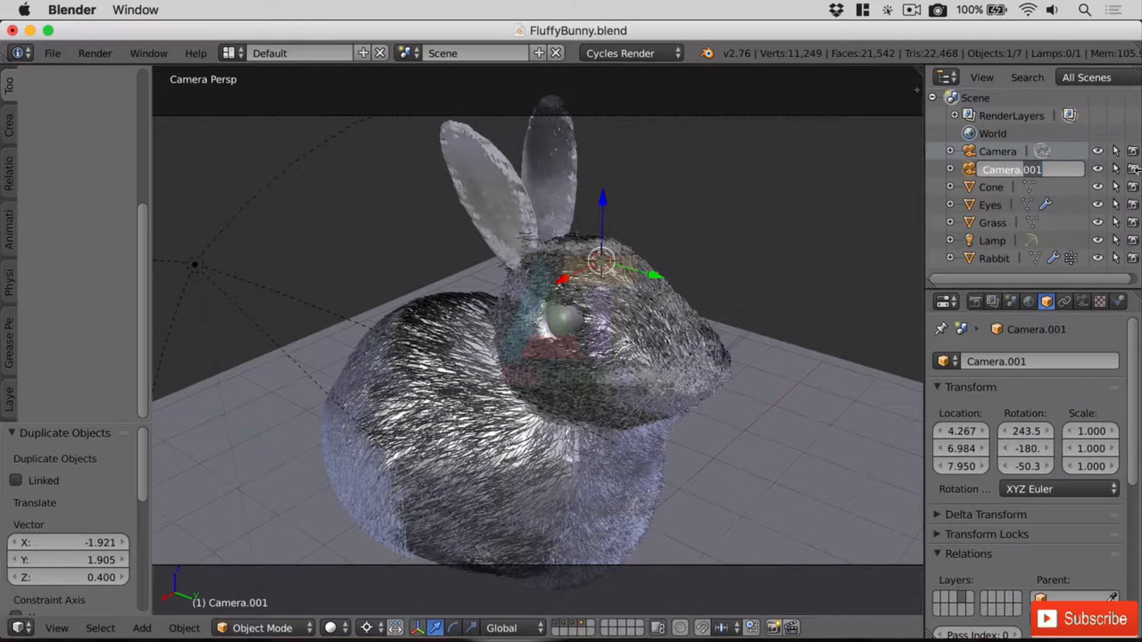
text(Wide)
key(Return)
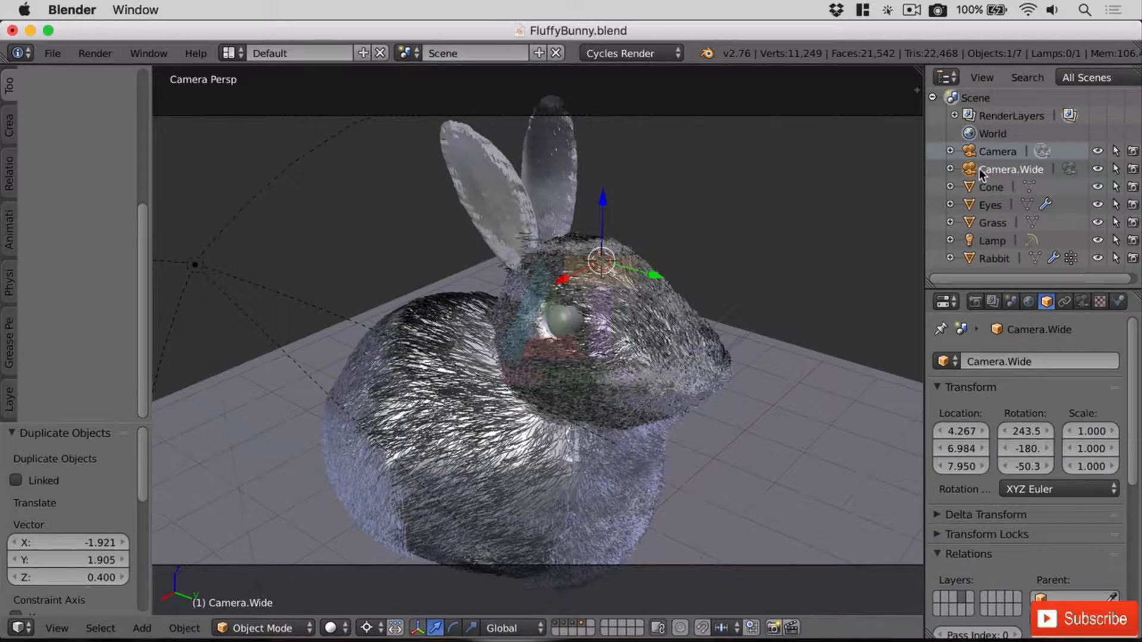
Make Camera.Wide the active scene camera.
click(56, 628)
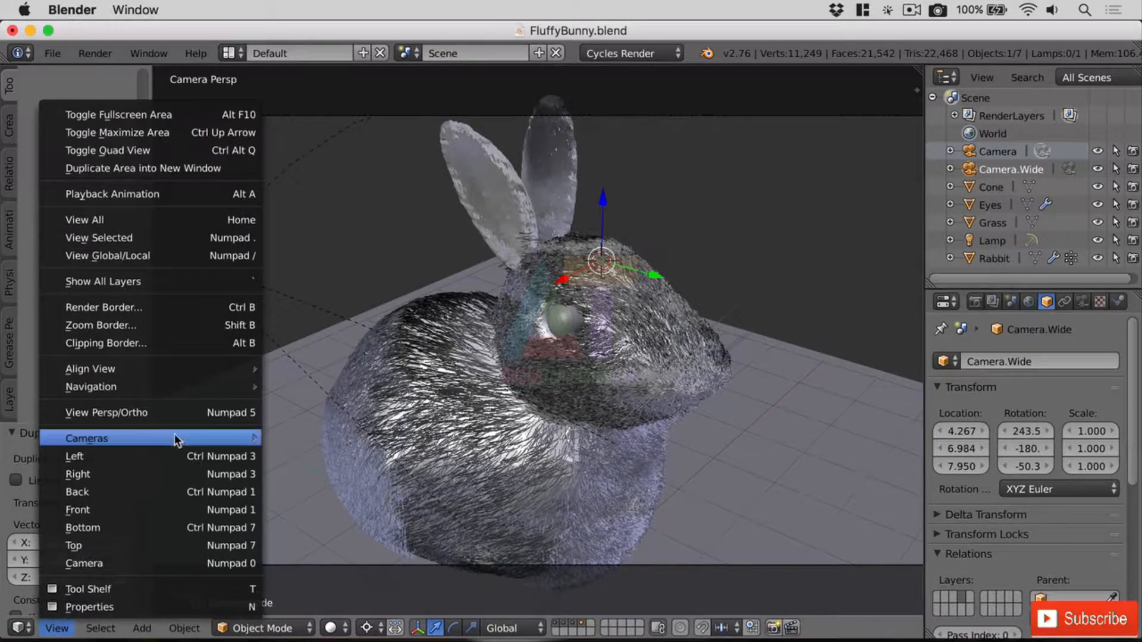
mouse_move(162, 440)
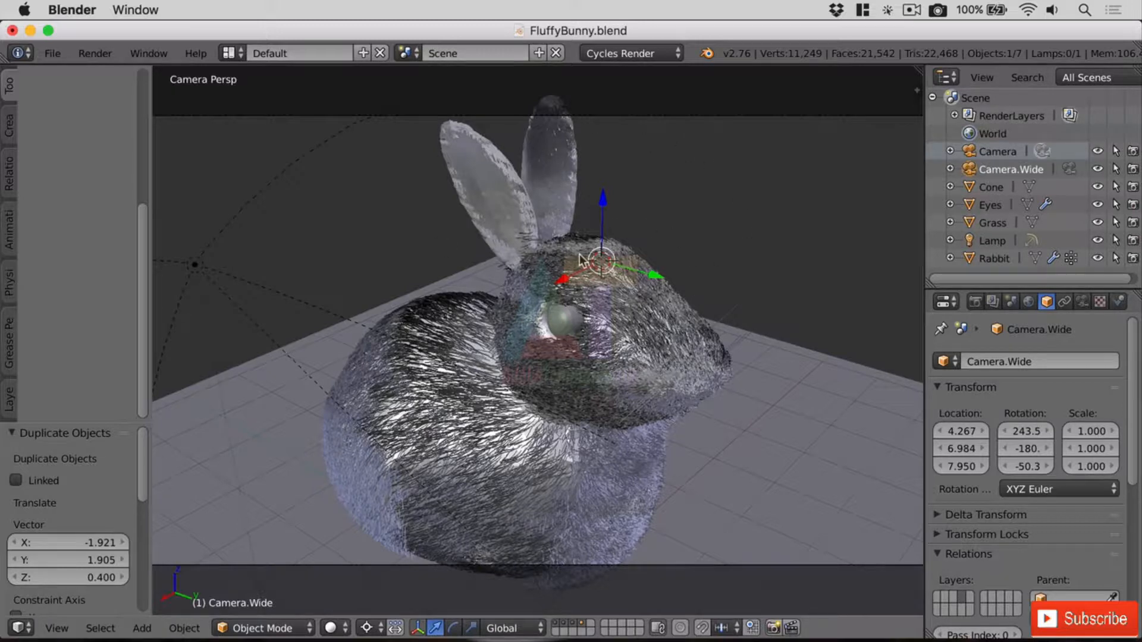
key(ctrl+KP_0)
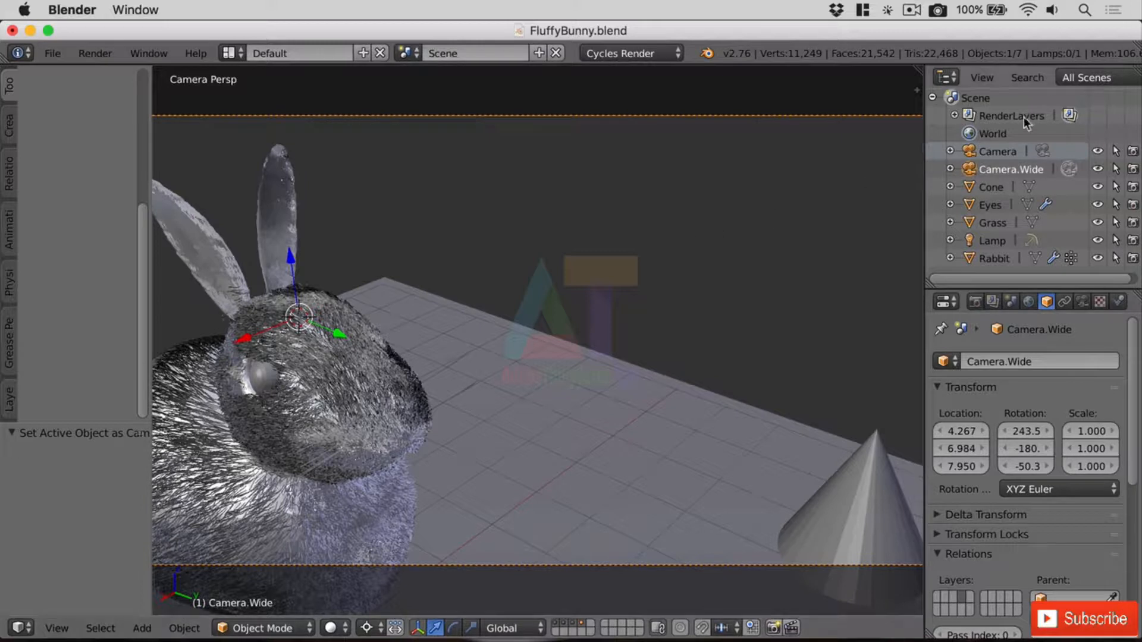
Select the original Camera and make it the active scene camera.
click(973, 153)
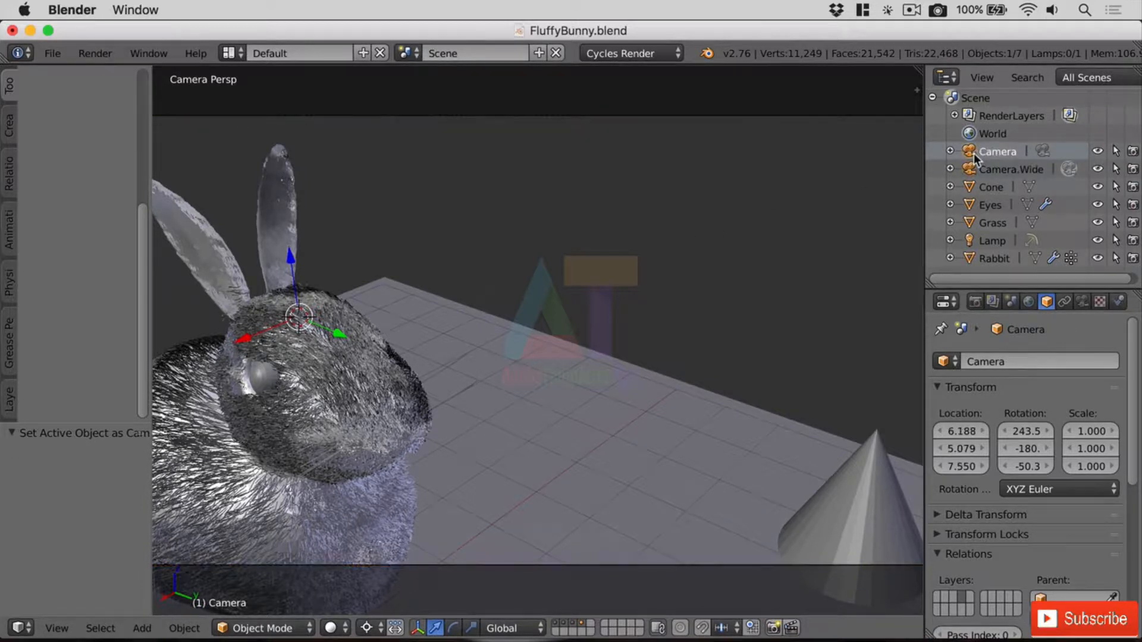
key(ctrl+KP_0)
key(KP_0)
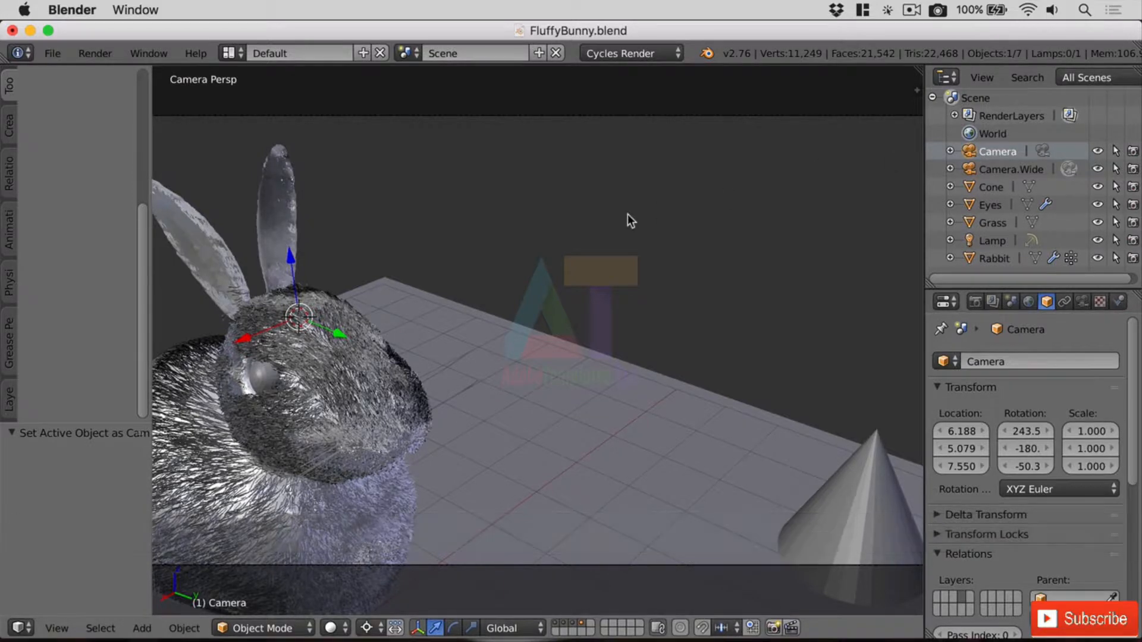
key(ctrl+KP_0)
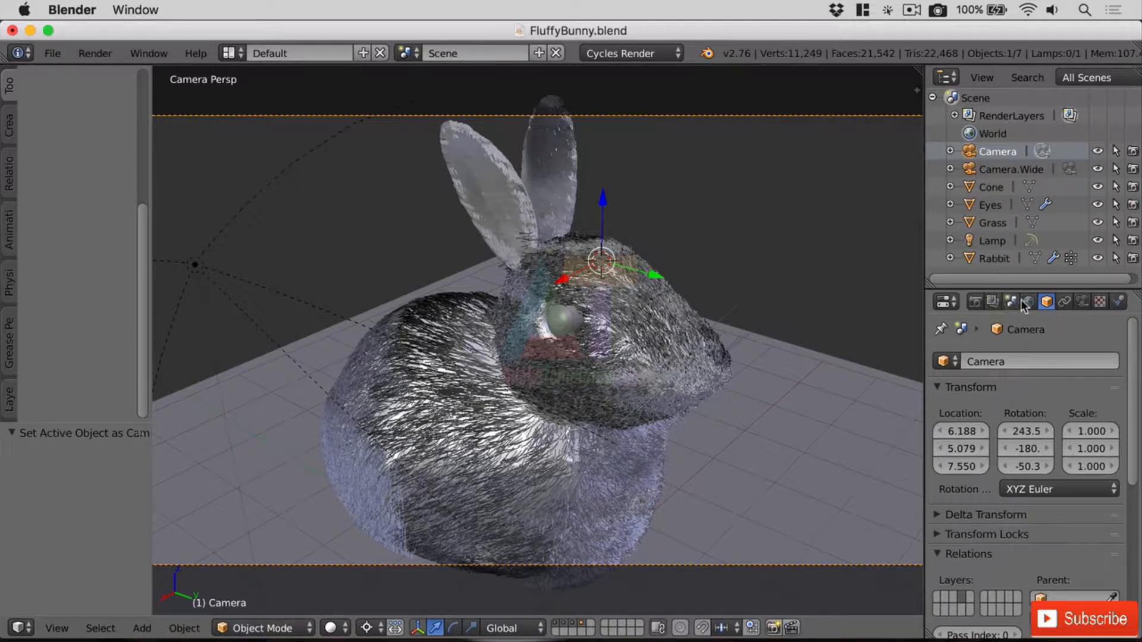
Set the original camera's focal length to 10 mm in its lens settings.
click(1082, 302)
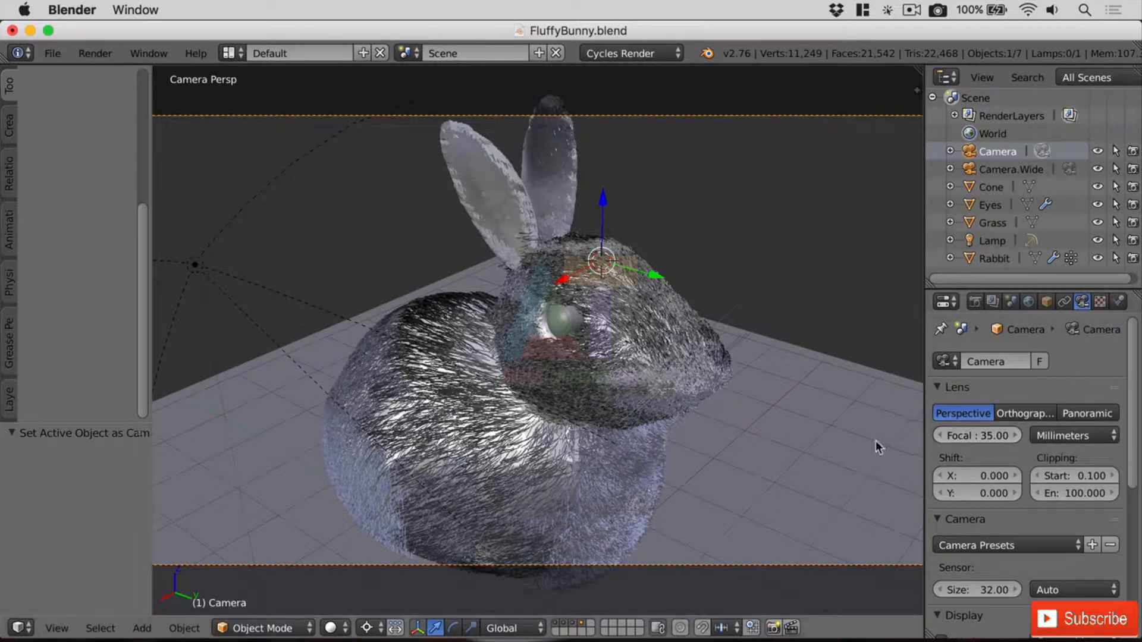
click(999, 440)
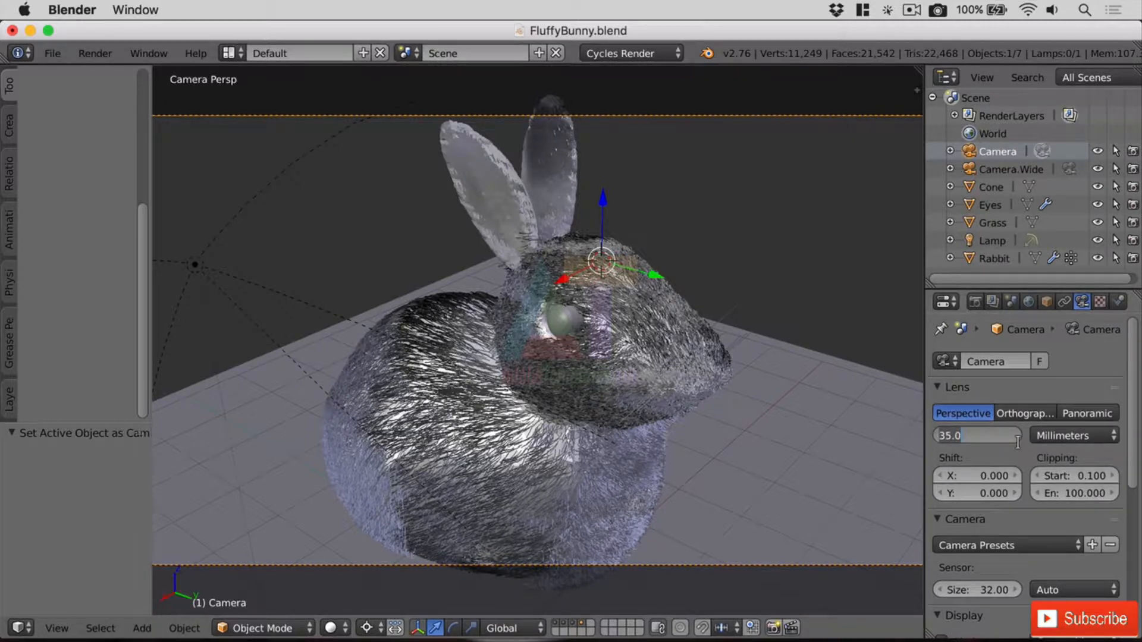
text(10)
key(Return)
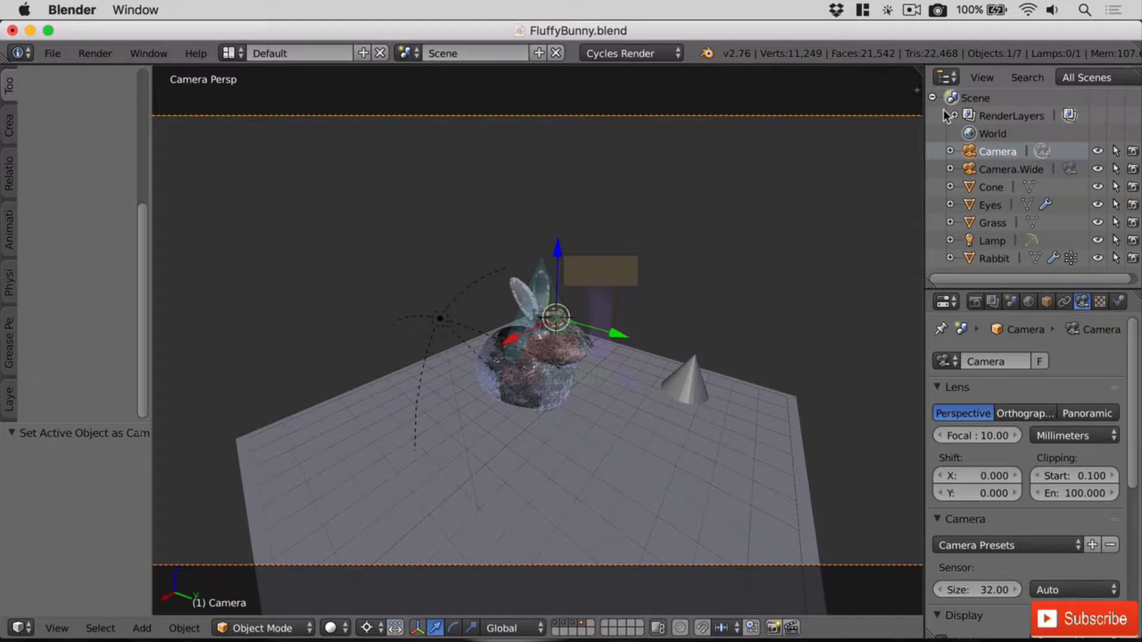
Enable Lock Camera to View and orbit the camera to a lower view of the rabbit's side.
click(917, 90)
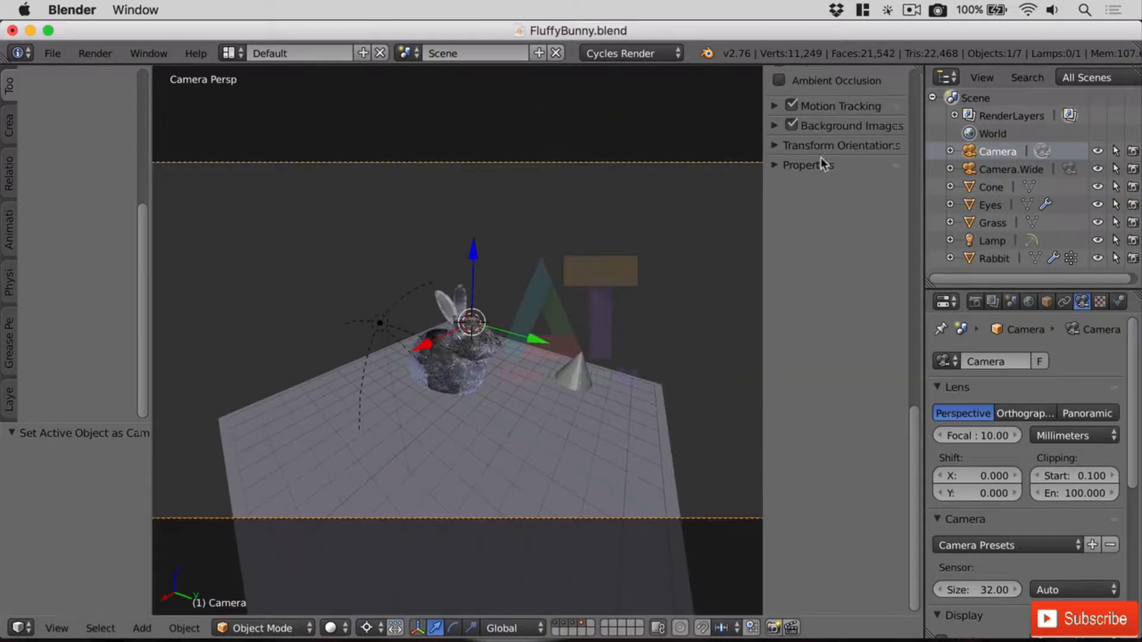
scroll(840, 283, up, 15)
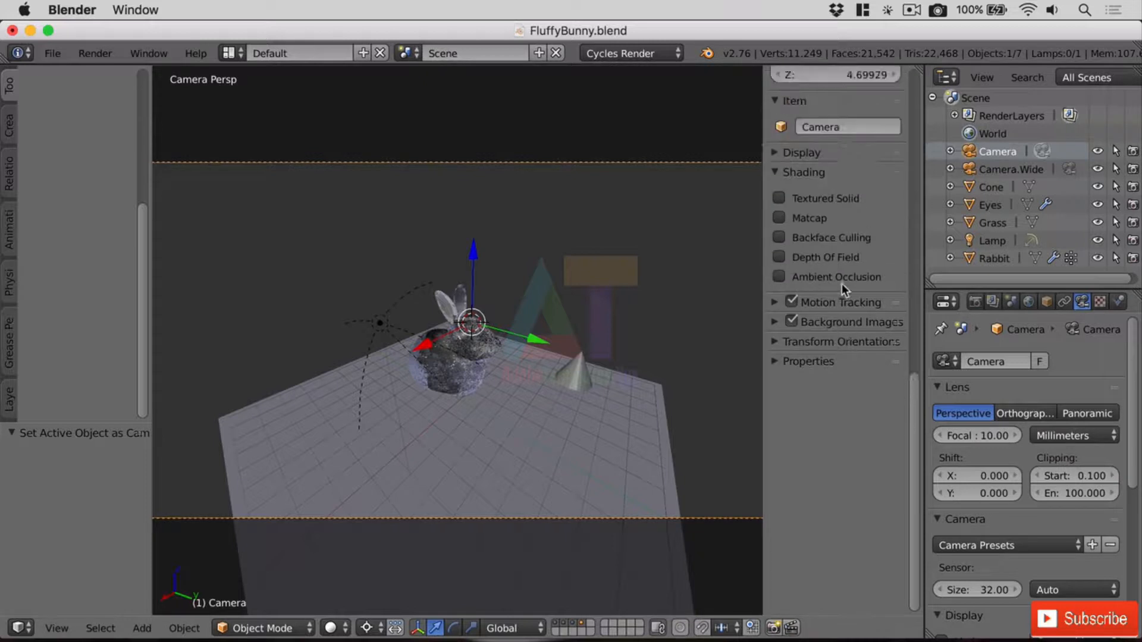
scroll(840, 284, up, 8)
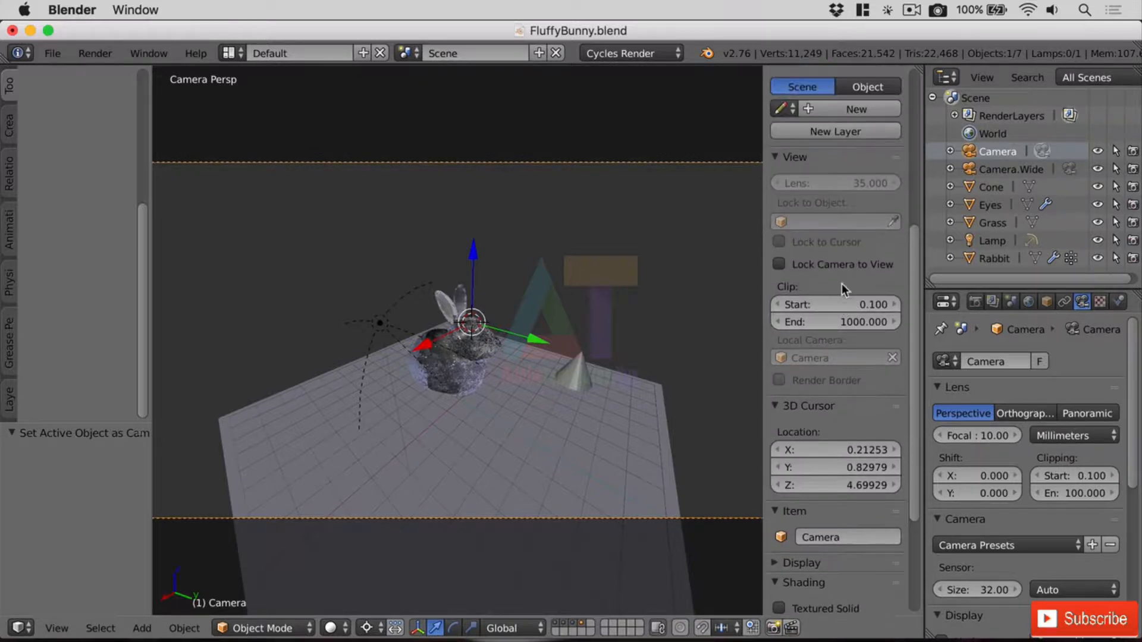
click(836, 265)
middle_drag(484, 385, 527, 367)
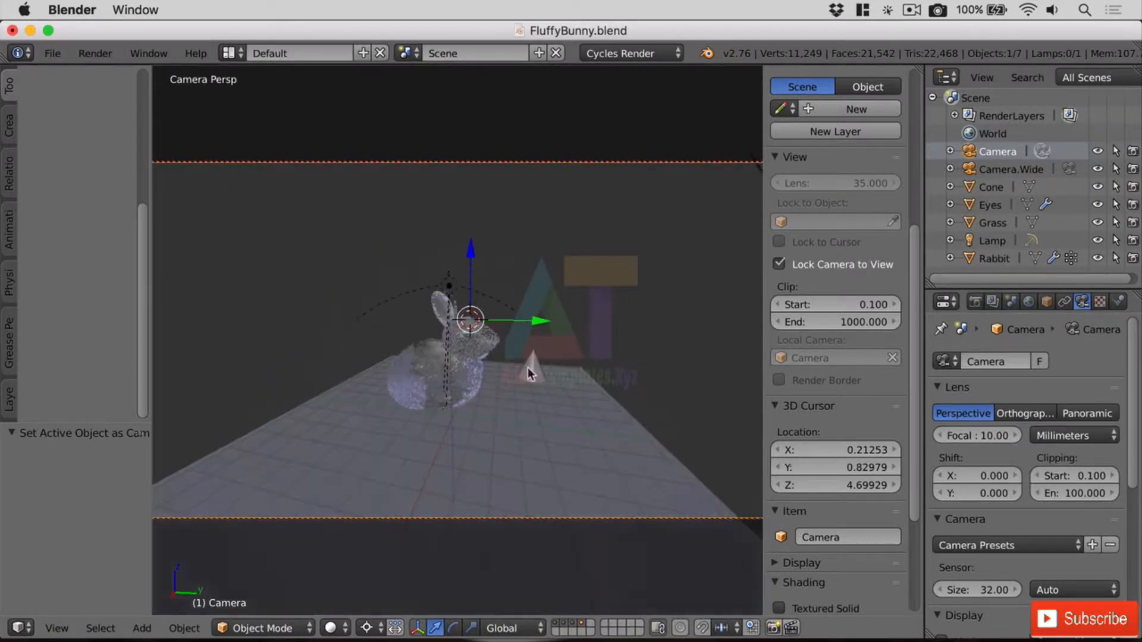
Move the camera about 6.38 units along its local Z axis toward the rabbit and re-angle it on the head.
key(g)
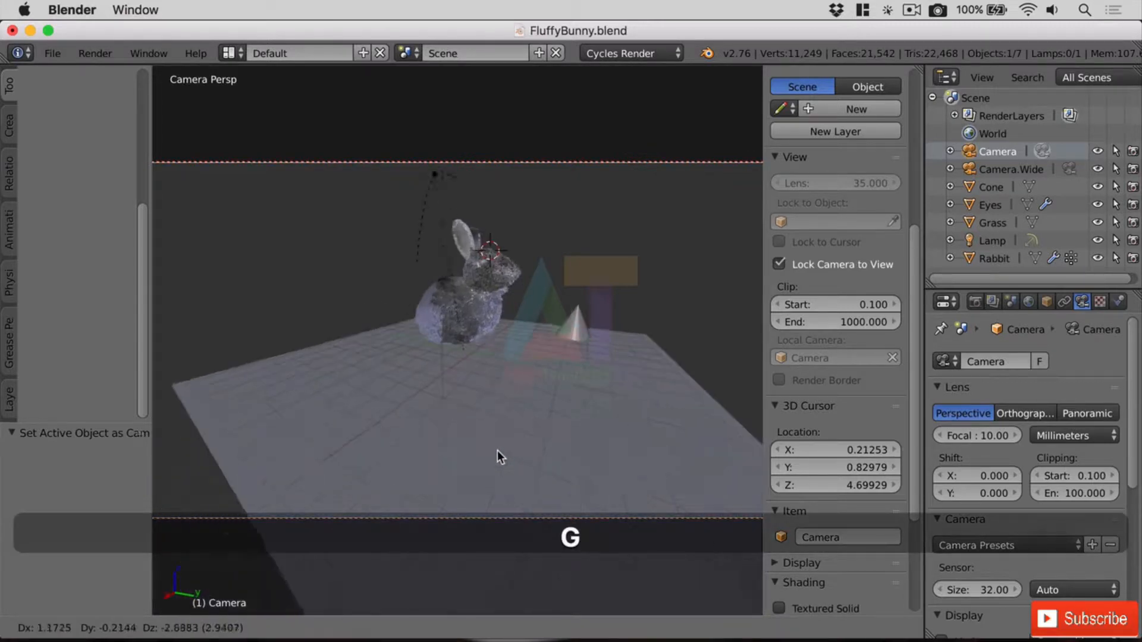
key(z)
key(z)
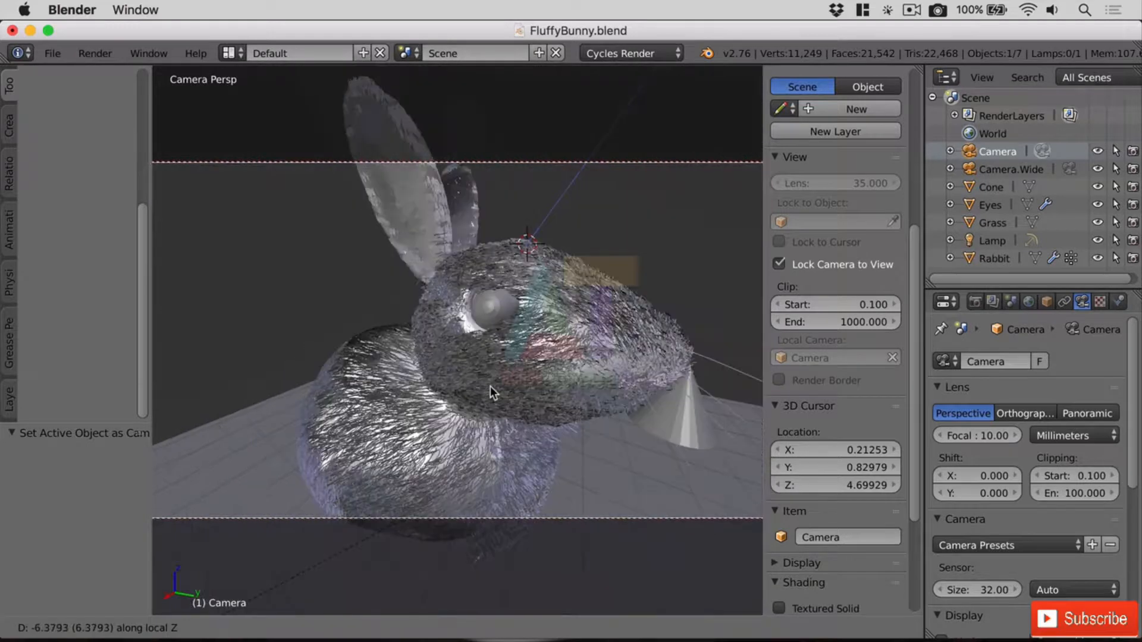
click(490, 386)
middle_drag(566, 402, 548, 394)
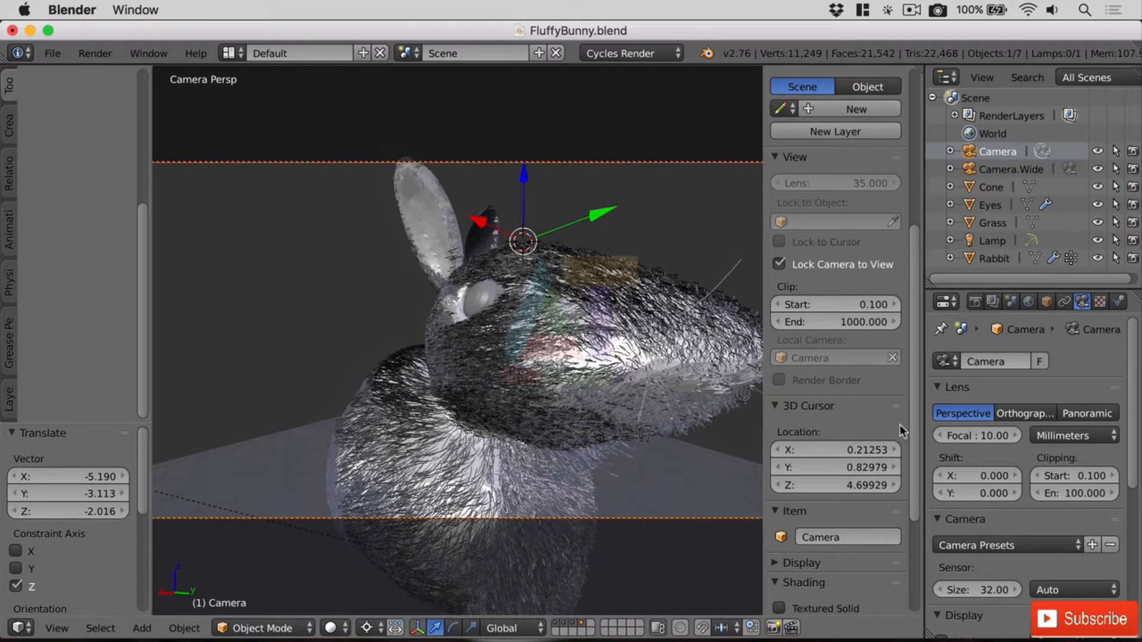
Set the camera's focal length to 5 mm and reframe the rabbit's head at close range.
click(967, 435)
text(5)
key(Return)
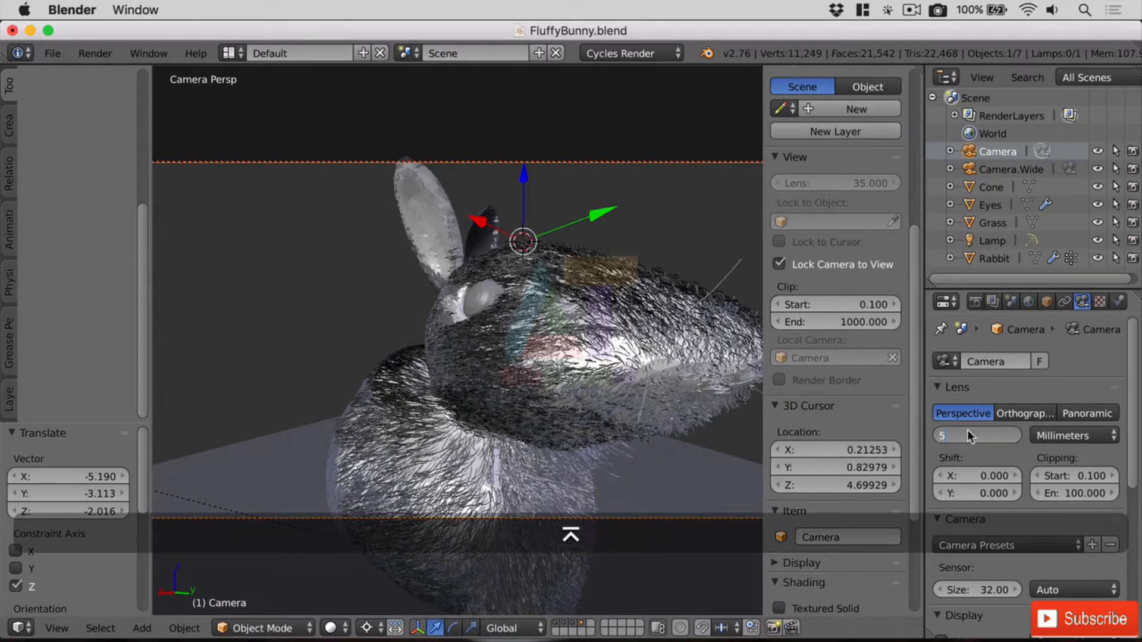
middle_drag(624, 387, 633, 398)
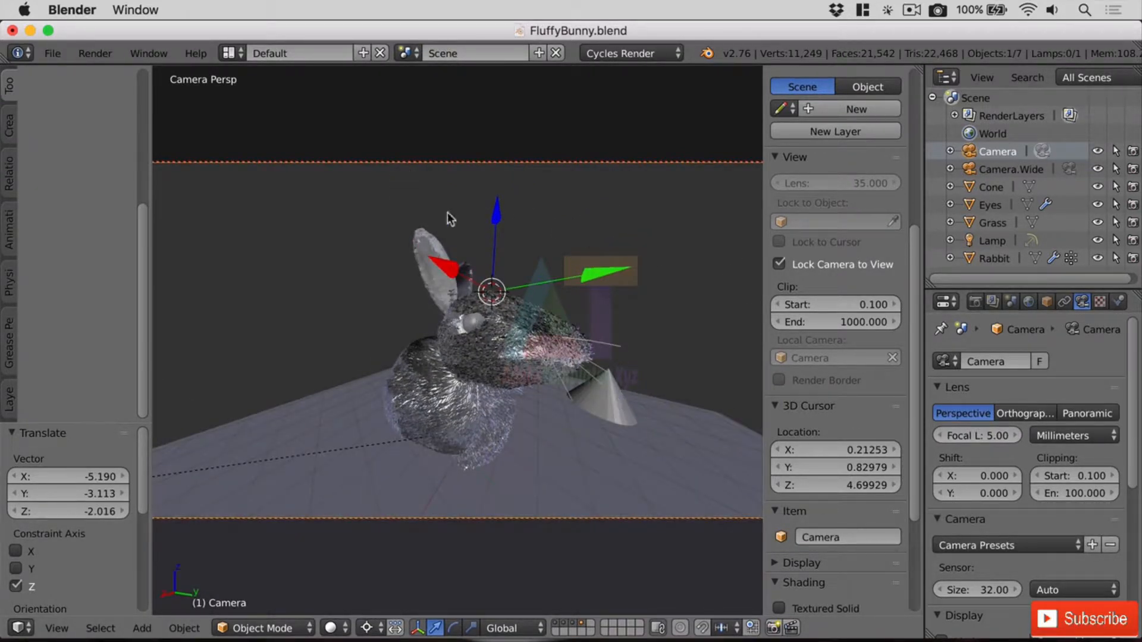
scroll(505, 394, down, 3)
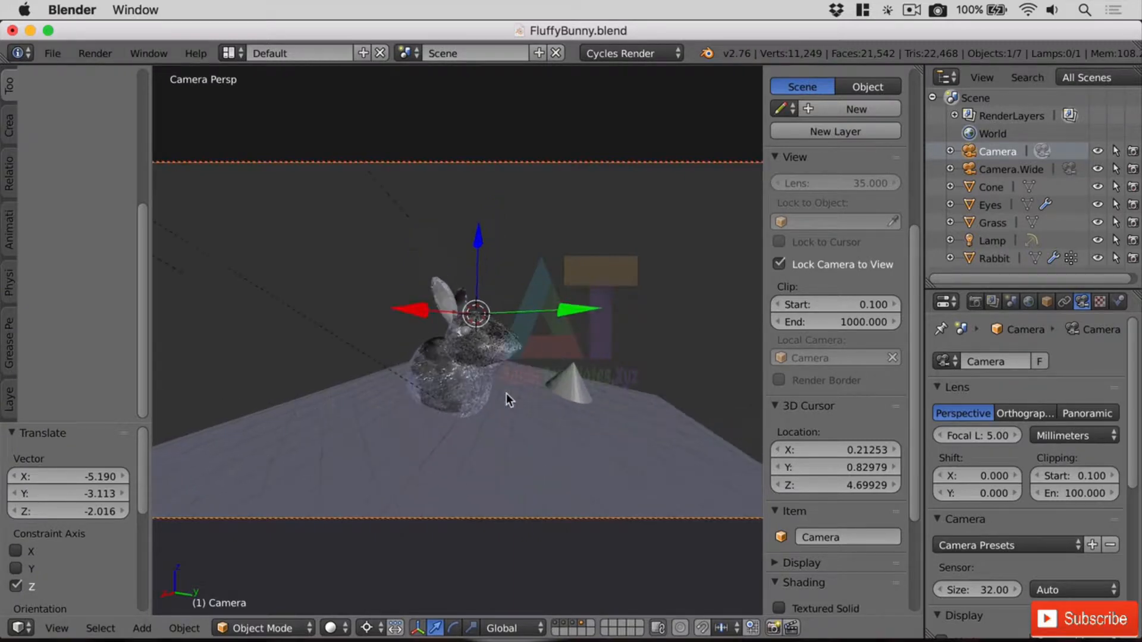
scroll(506, 394, up, 5)
Set the focal length to 50 mm while viewing the camera from outside, and return to the camera view.
key(KP_0)
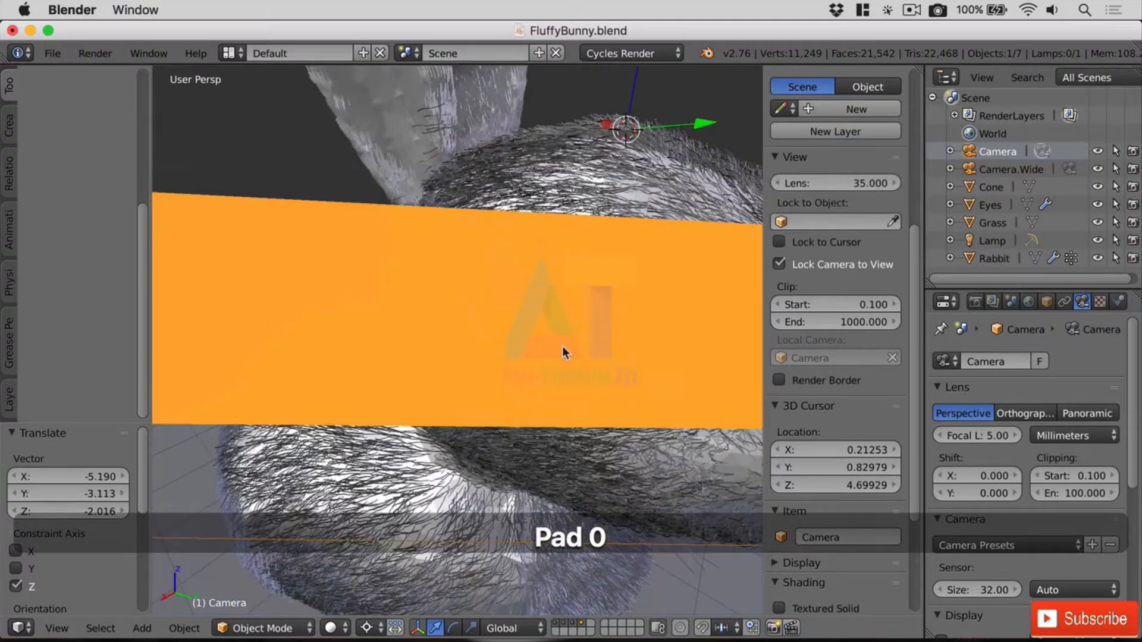
middle_drag(497, 335, 501, 322)
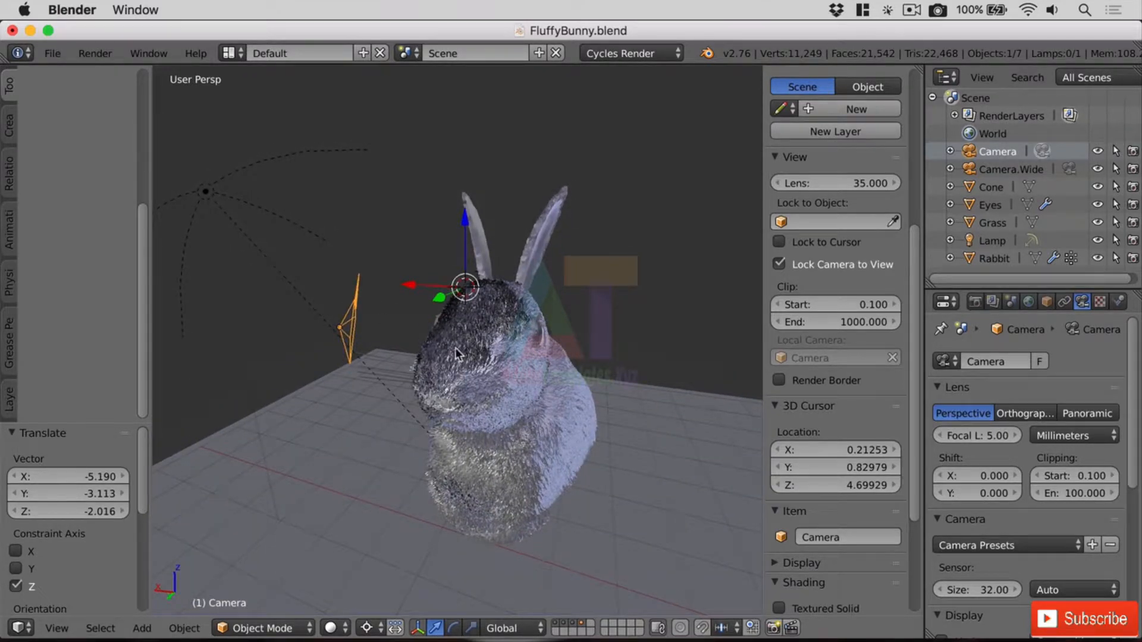
click(979, 435)
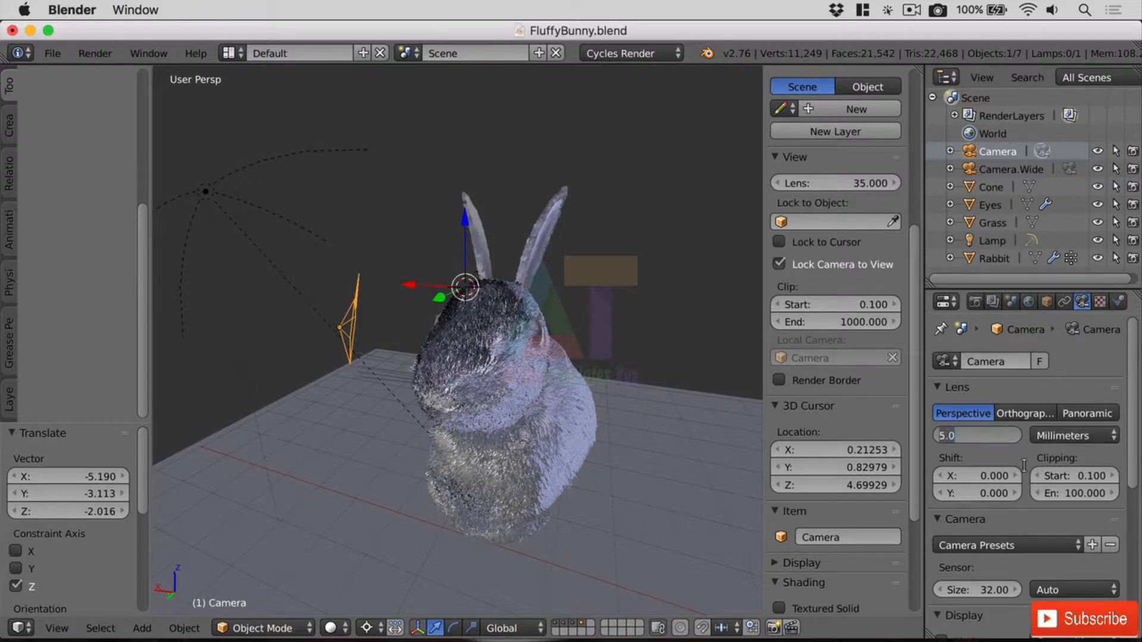
text(50)
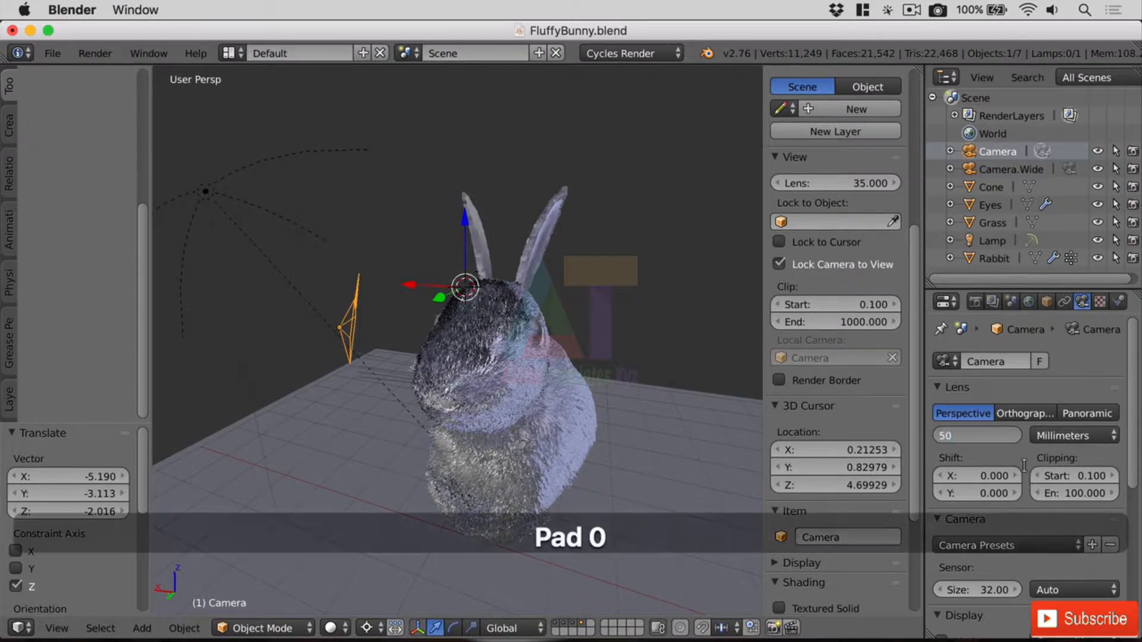
key(Return)
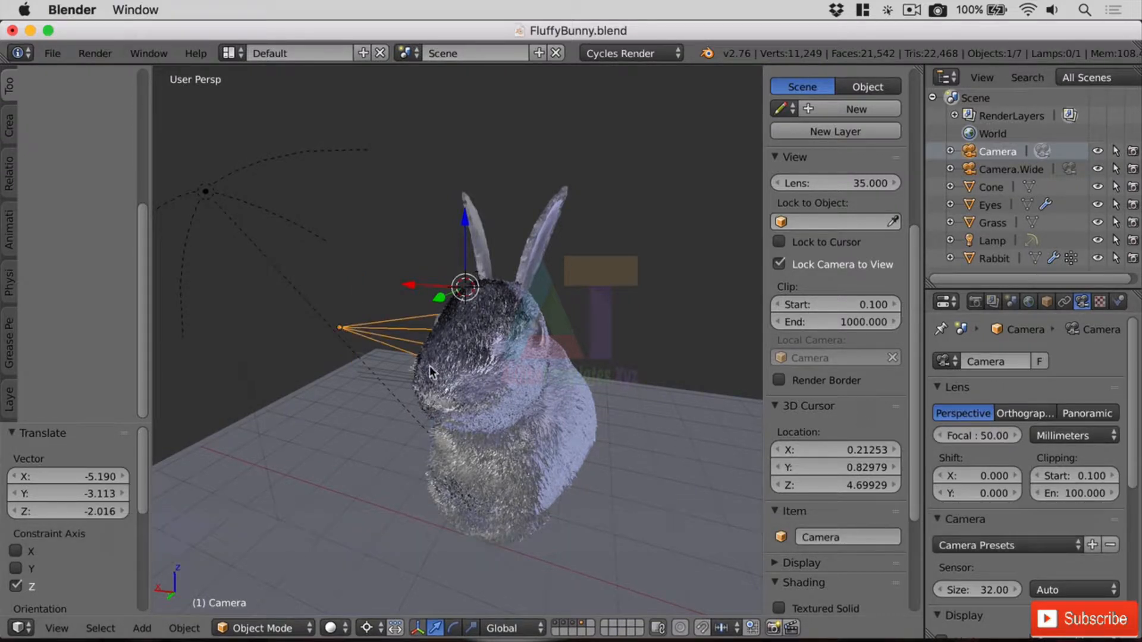
key(KP_0)
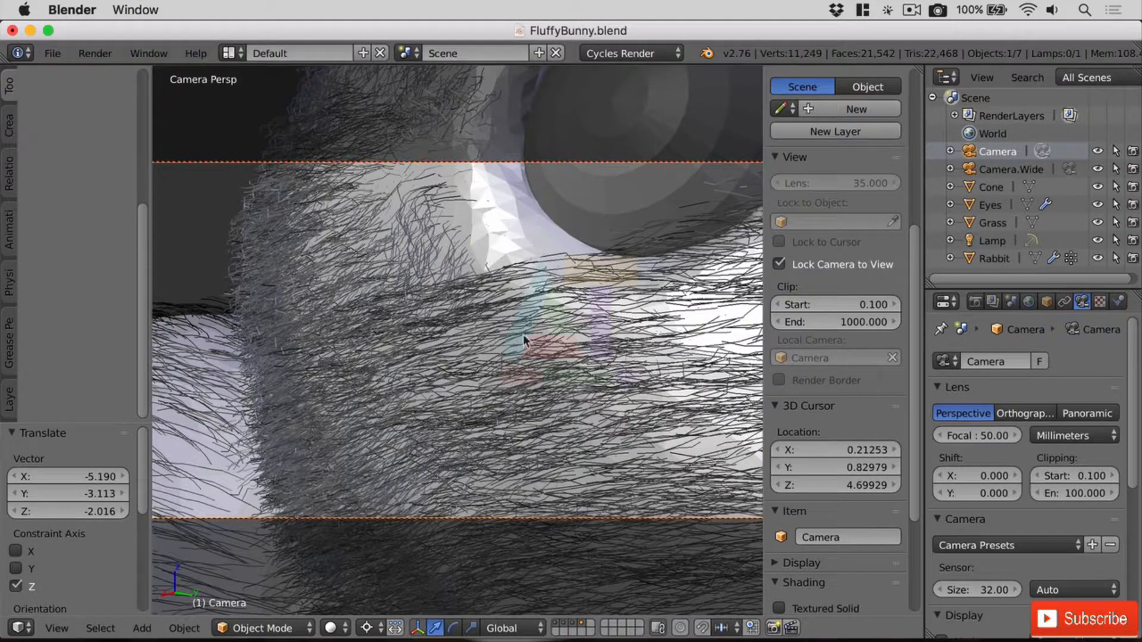
Change the camera's focal length back to 5 mm.
click(989, 435)
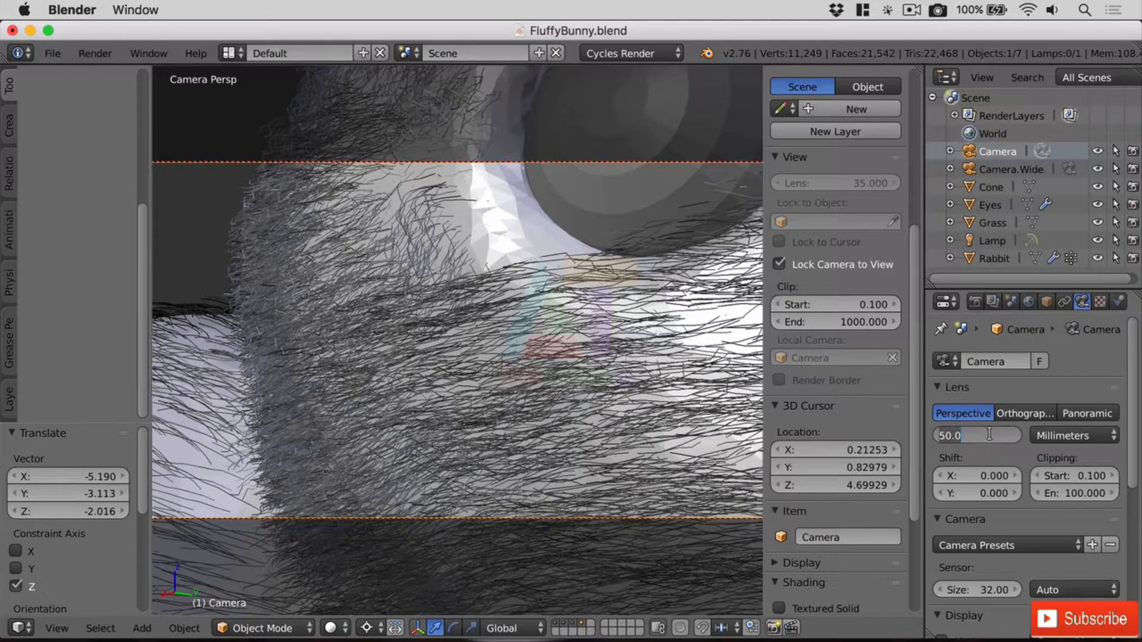
text(5)
key(Return)
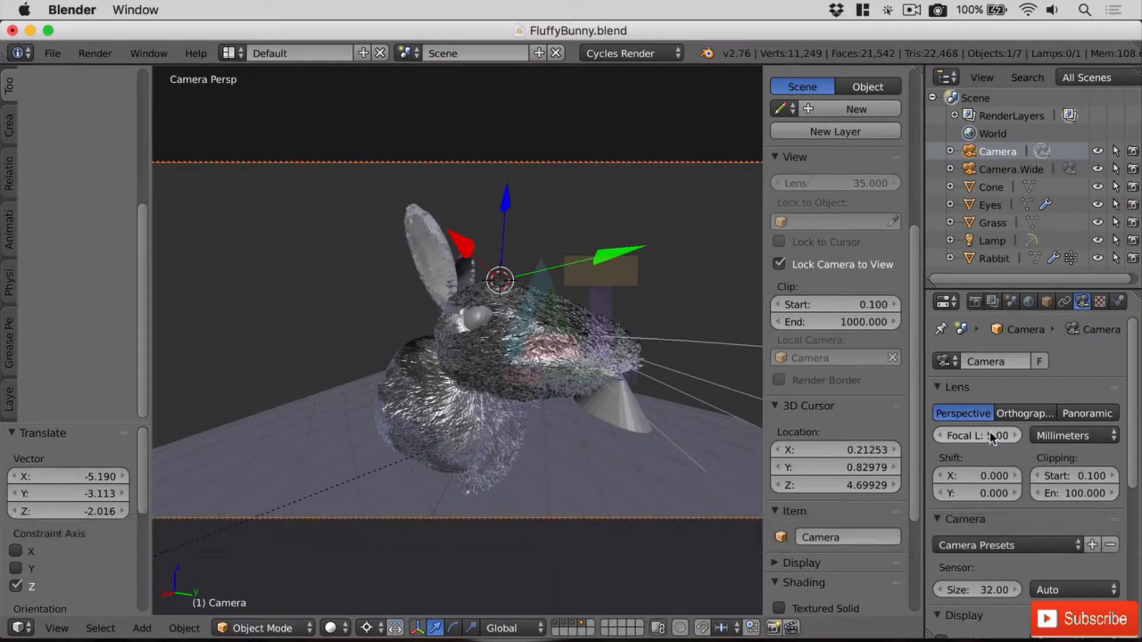
Set the camera's focal length to 300 mm and move it back along its local Z axis until the whole rabbit is framed.
click(989, 433)
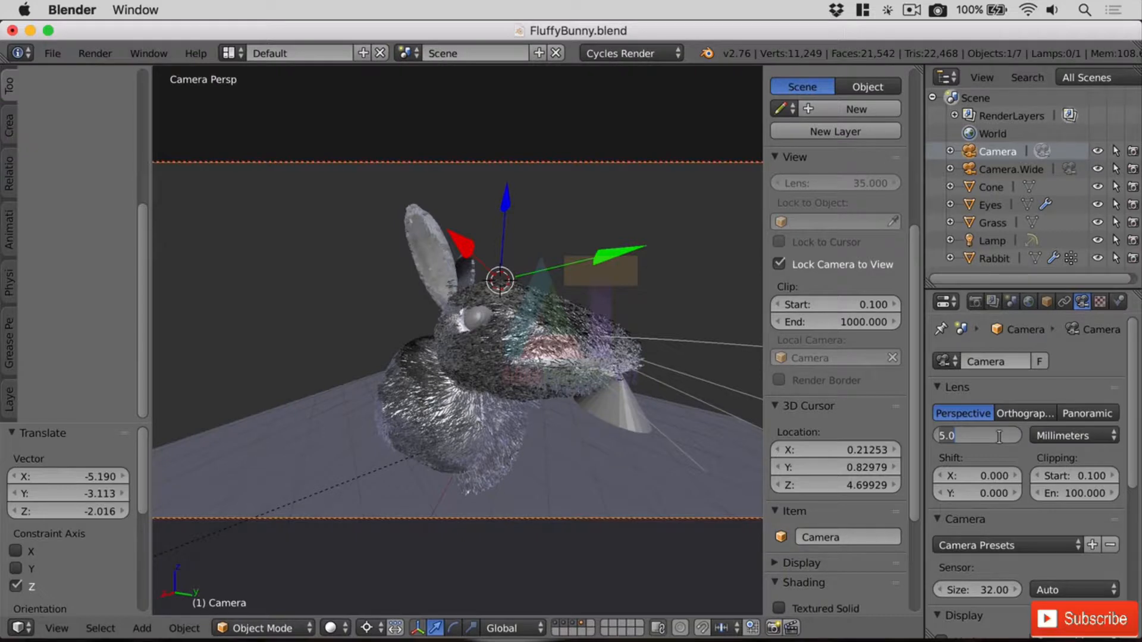
text(300)
key(Return)
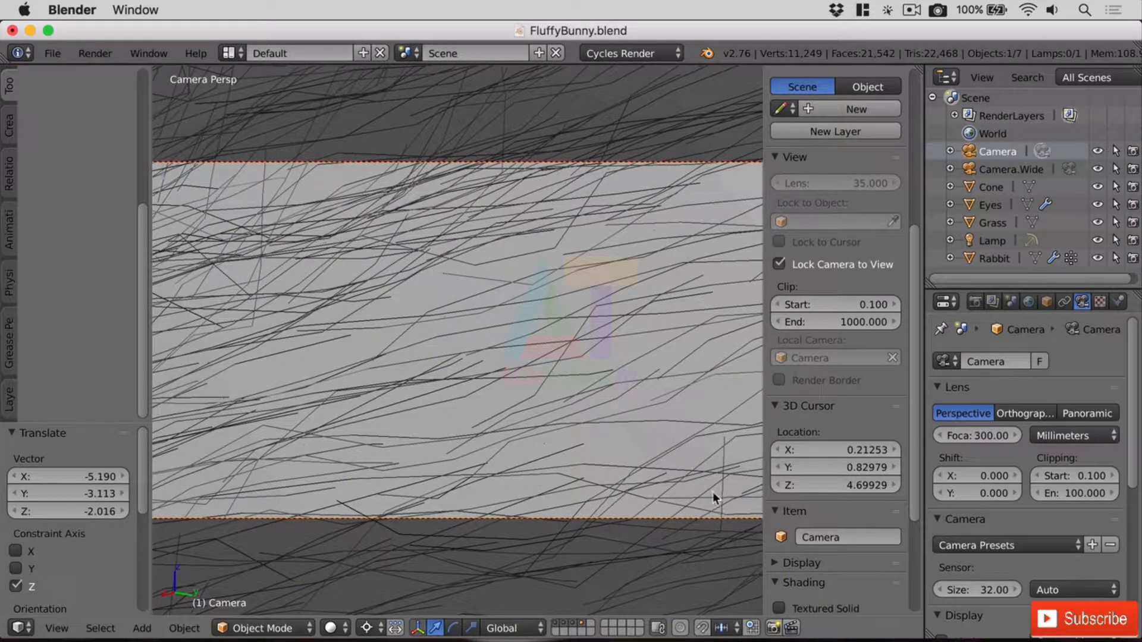
key(g)
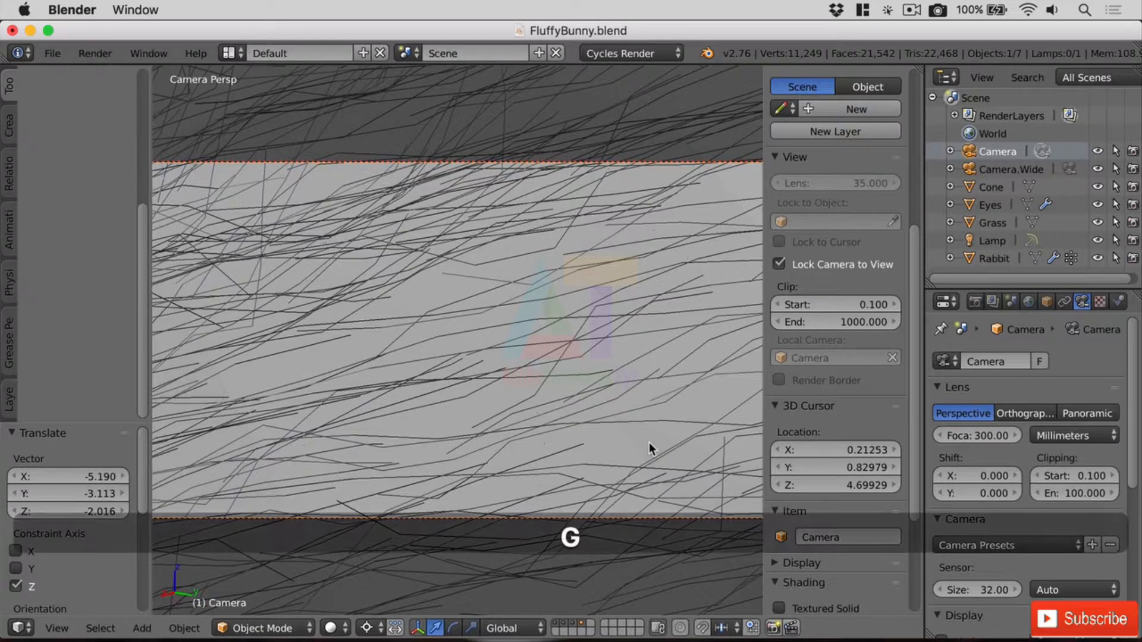
key(z)
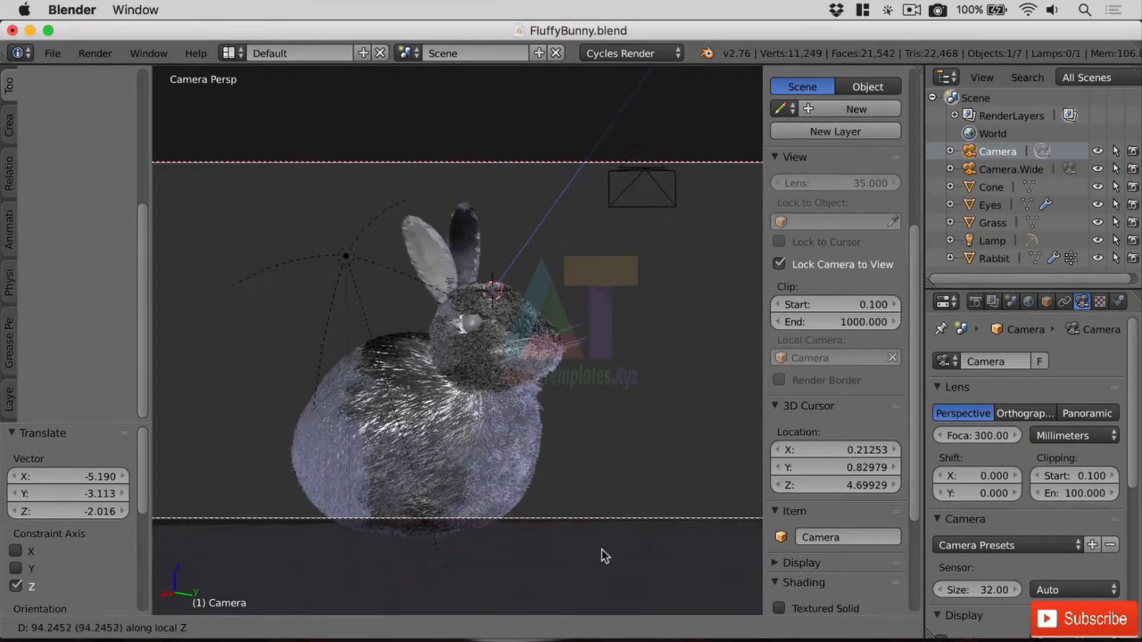
click(576, 418)
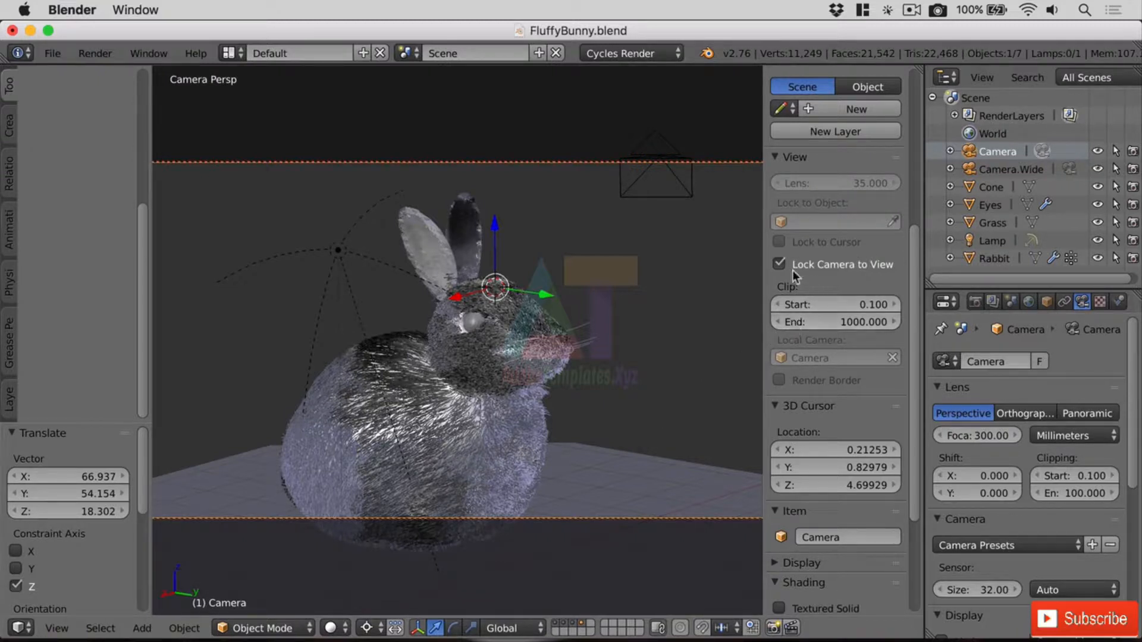
Turn off Lock Camera to View and examine from outside how far the 300 mm camera sits from the rabbit.
click(872, 268)
scroll(580, 439, down, 3)
scroll(581, 433, down, 5)
middle_drag(612, 438, 474, 438)
scroll(474, 438, up, 1)
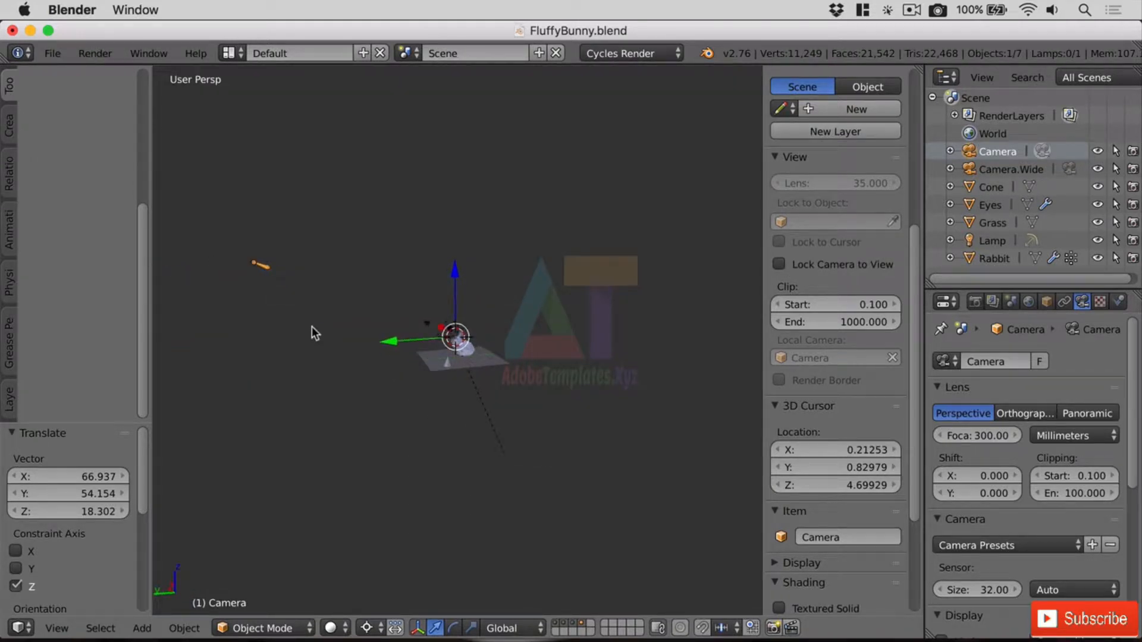
scroll(216, 262, up, 1)
scroll(216, 261, up, 2)
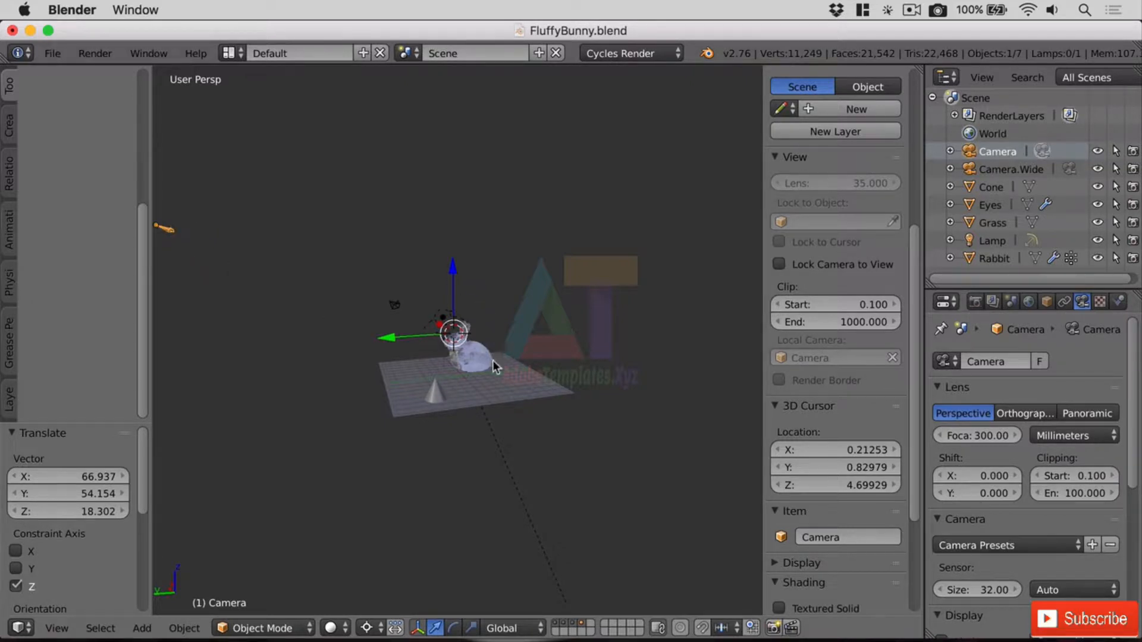
scroll(459, 369, down, 2)
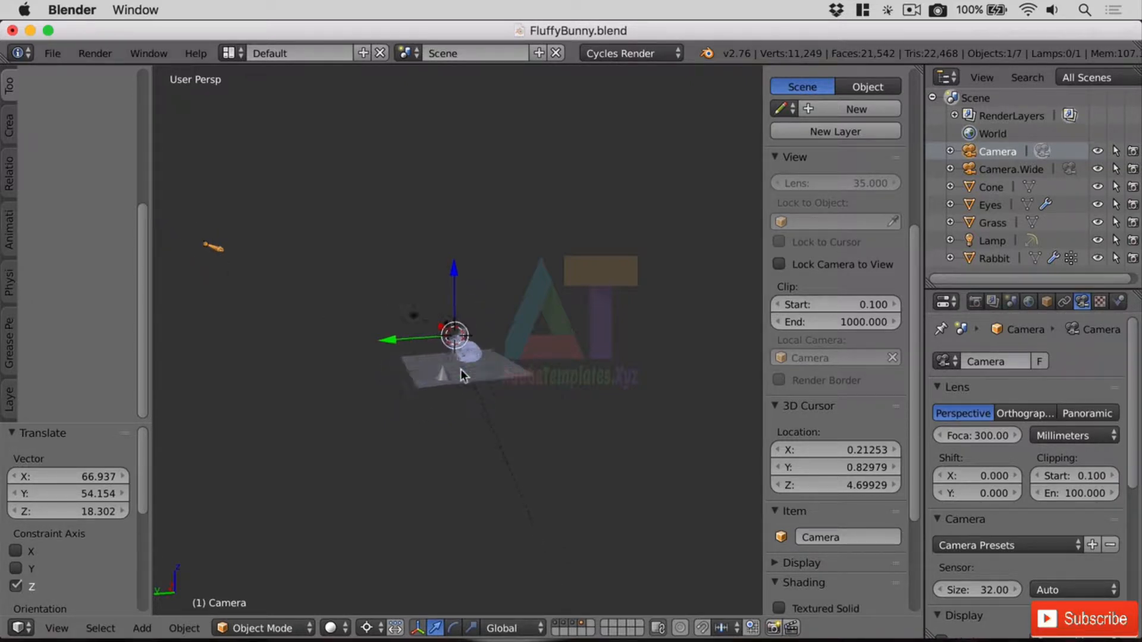
scroll(461, 367, up, 3)
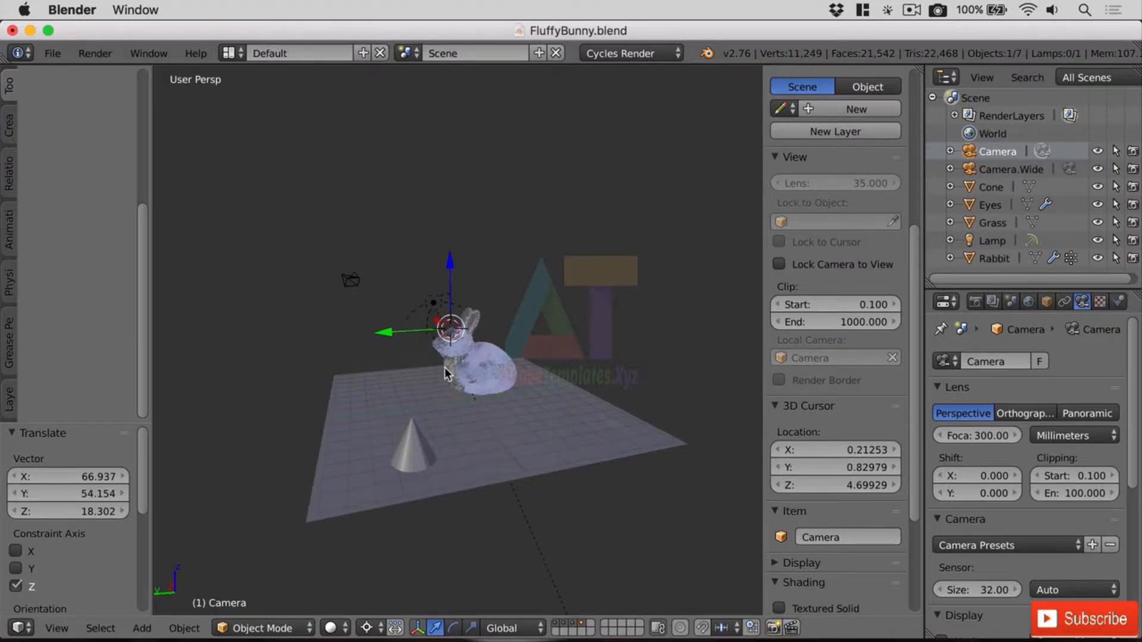
middle_drag(445, 367, 537, 366)
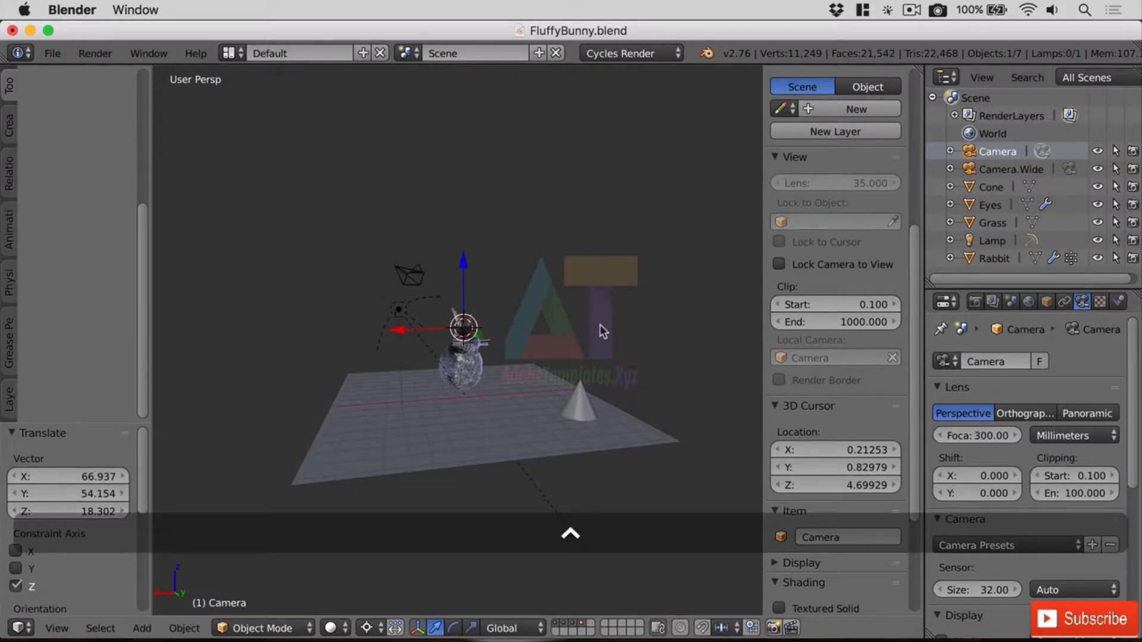
Make Camera.Wide the active scene camera.
click(57, 628)
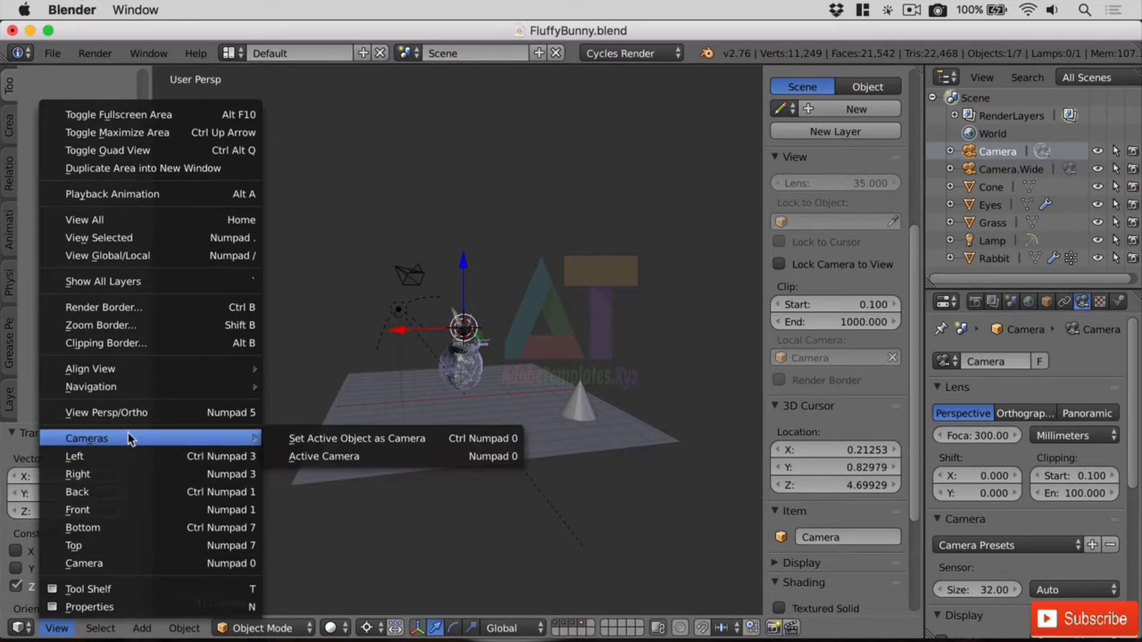
click(990, 169)
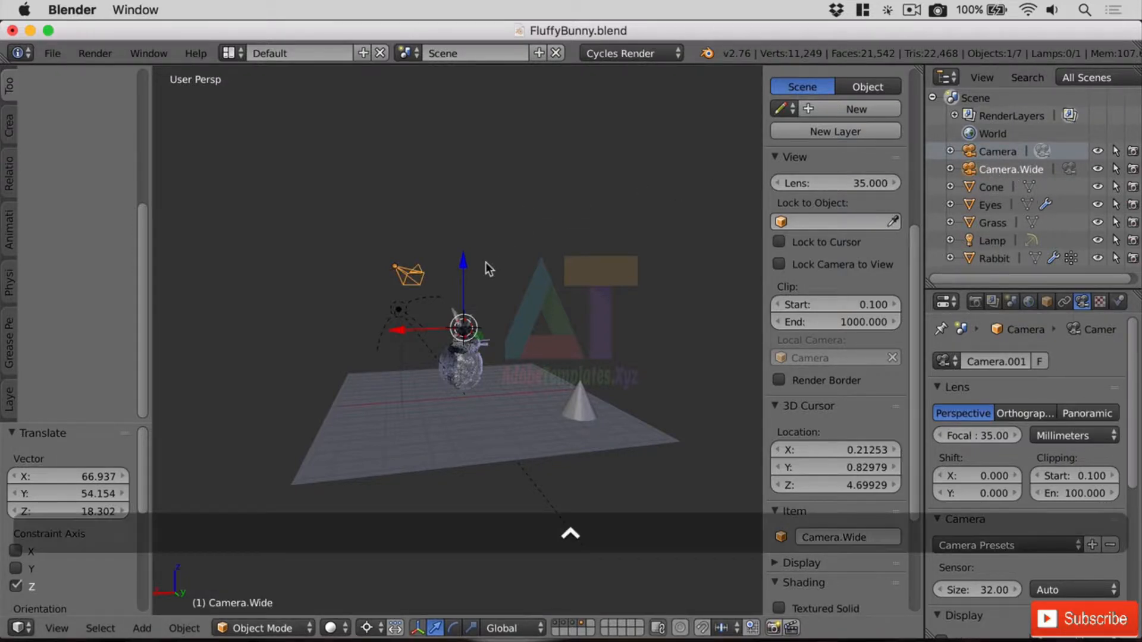
key(ctrl+KP_0)
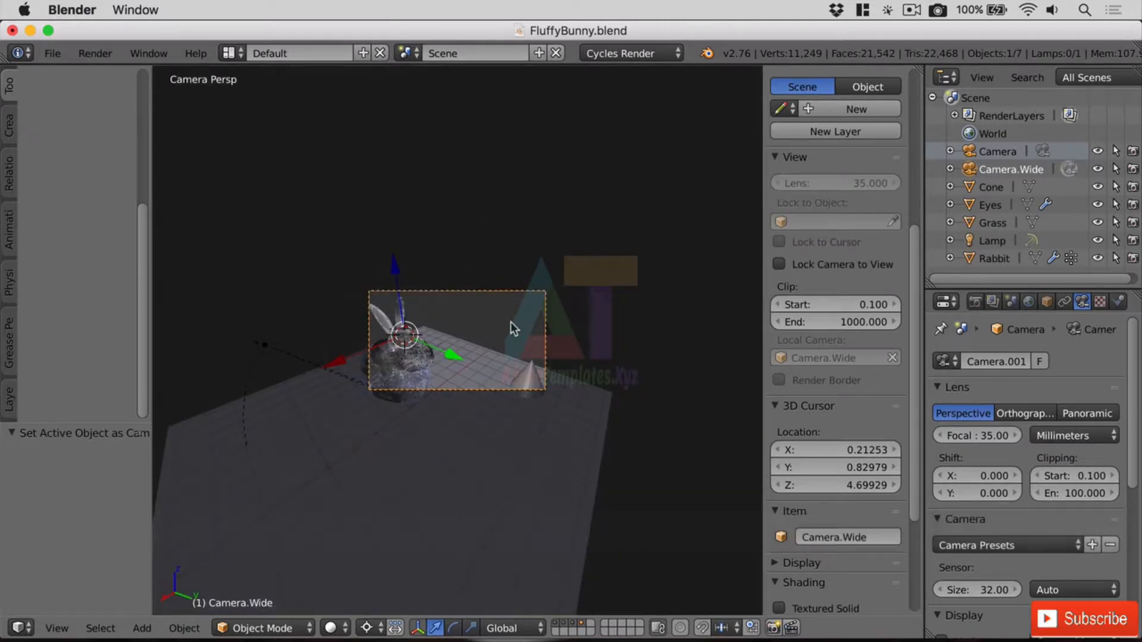
Lock Camera.Wide to the view and move it by about X 2.825, Y -1.612, Z -0.198, re-angling it to center the rabbit.
click(869, 265)
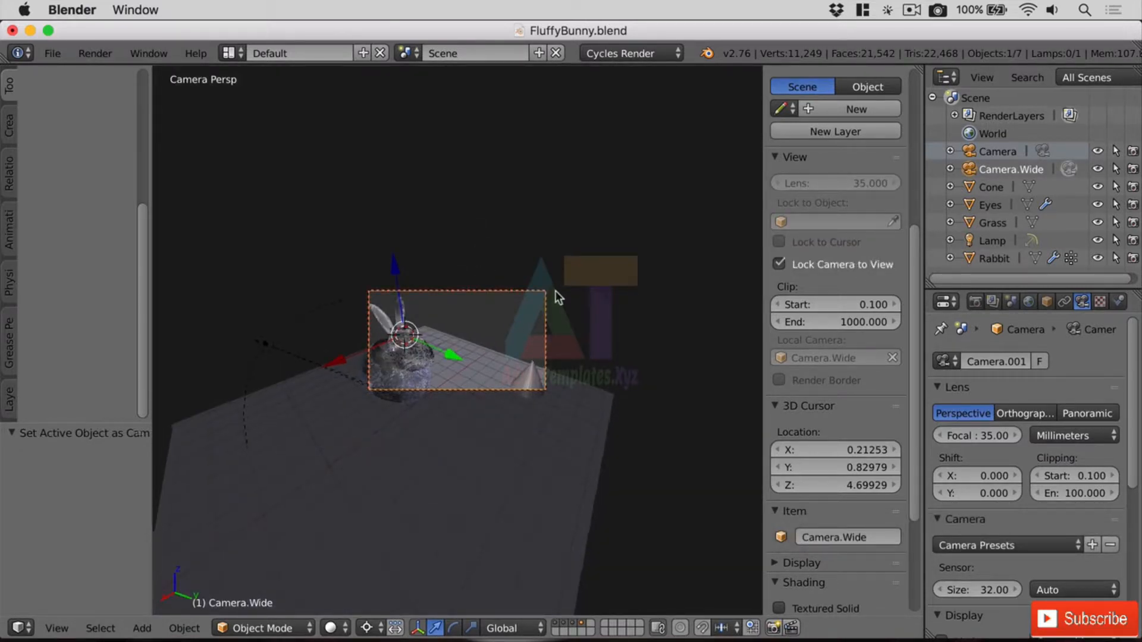
middle_drag(555, 291, 540, 295)
key(g)
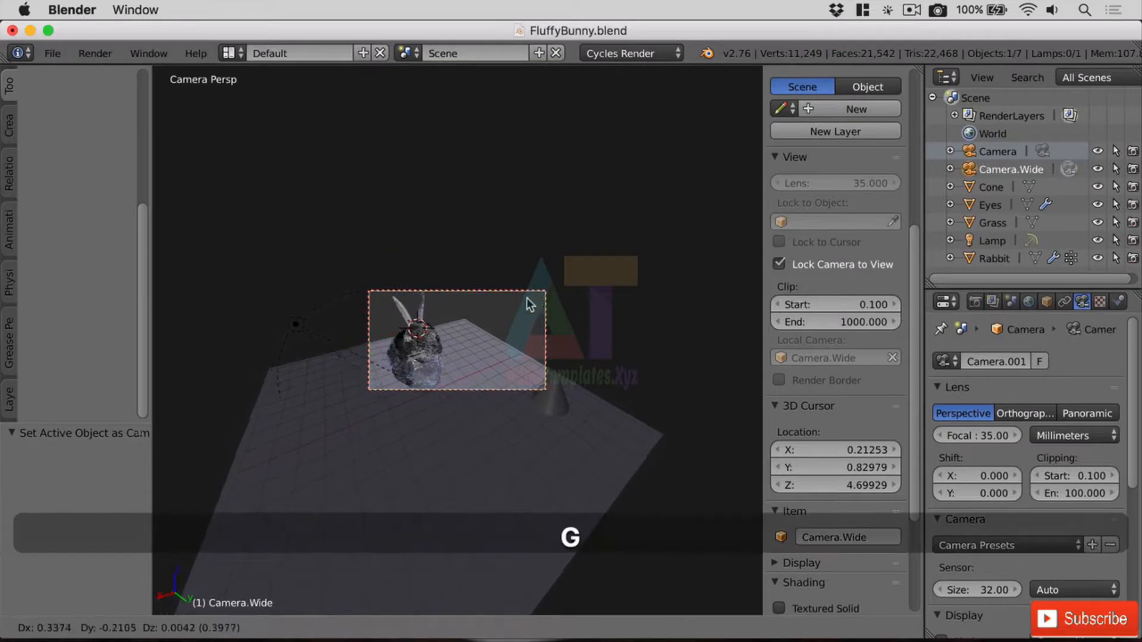
click(500, 301)
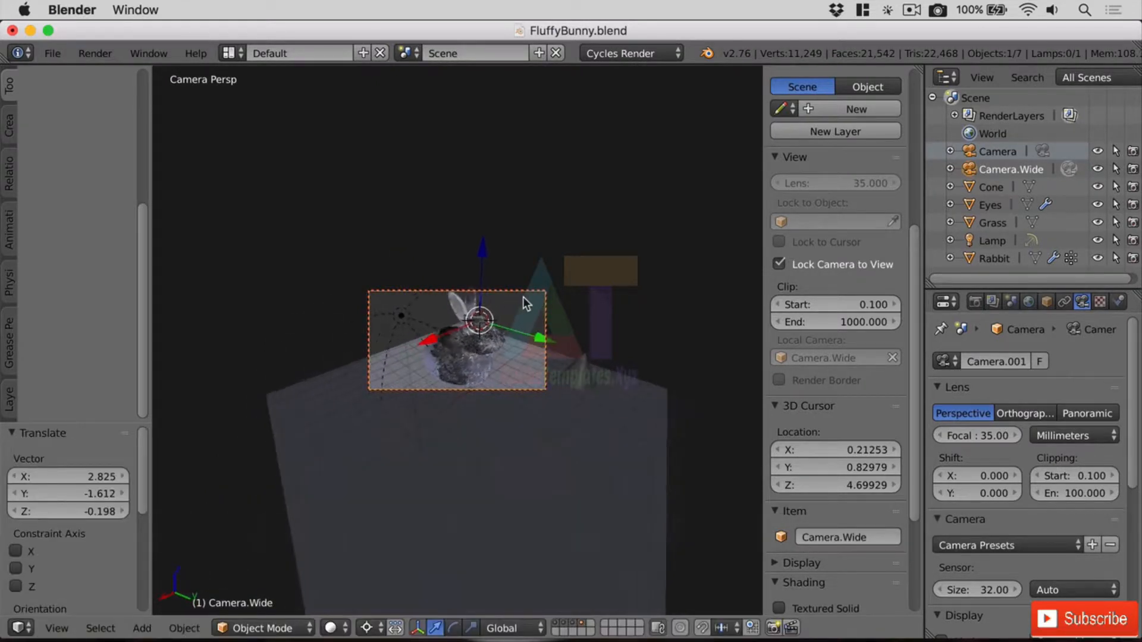
middle_drag(523, 297, 531, 301)
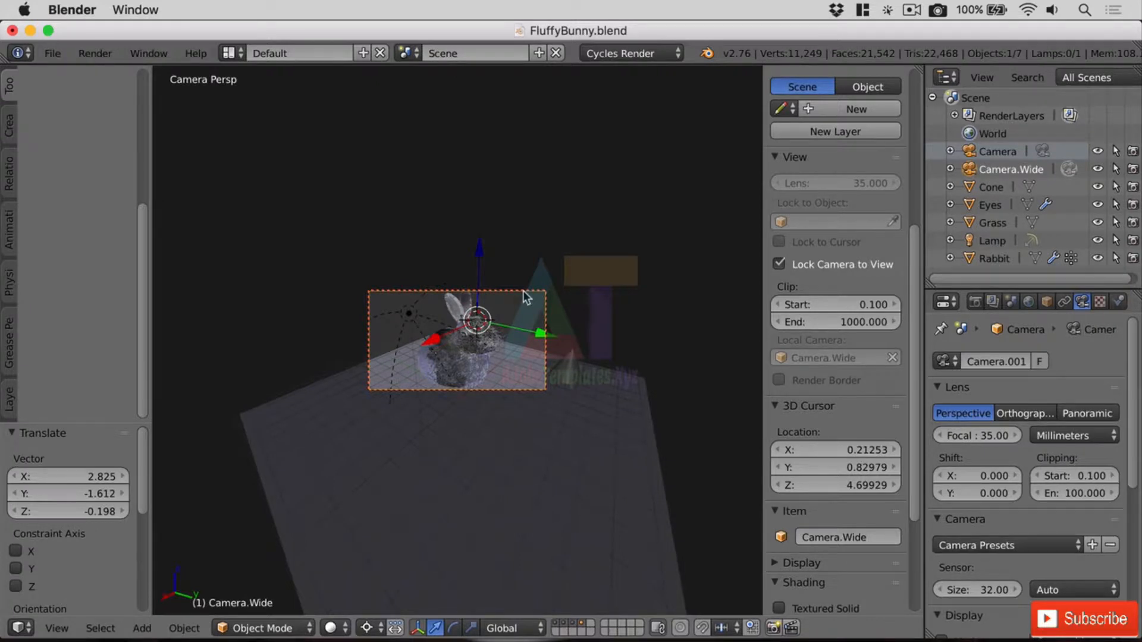
Render the image from Camera.Wide and return to the 3D view.
click(95, 54)
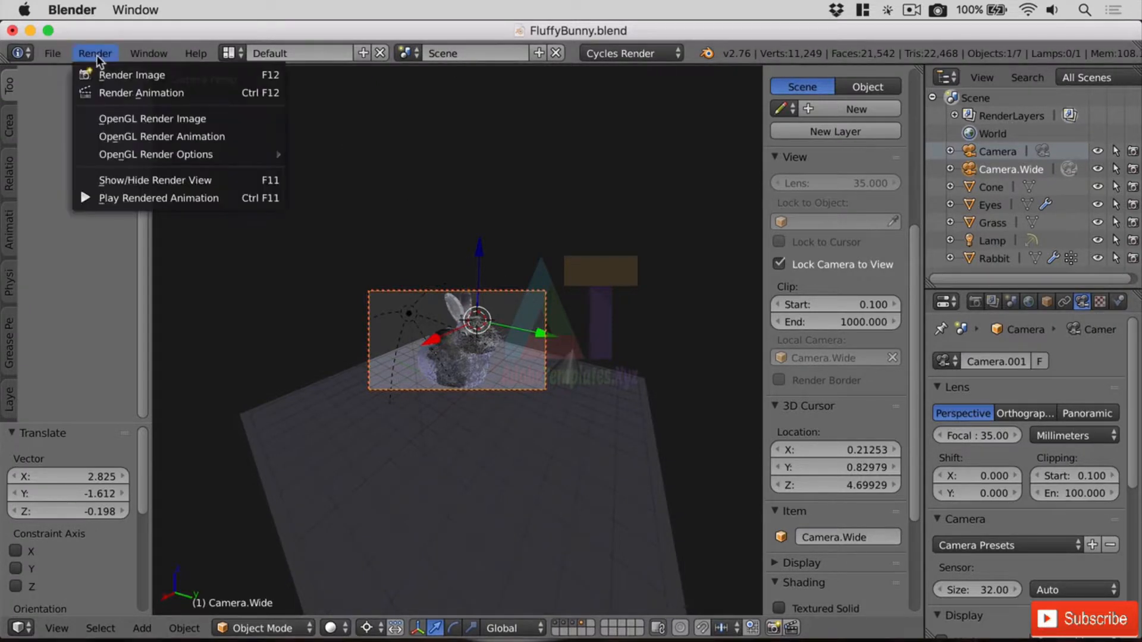
click(112, 72)
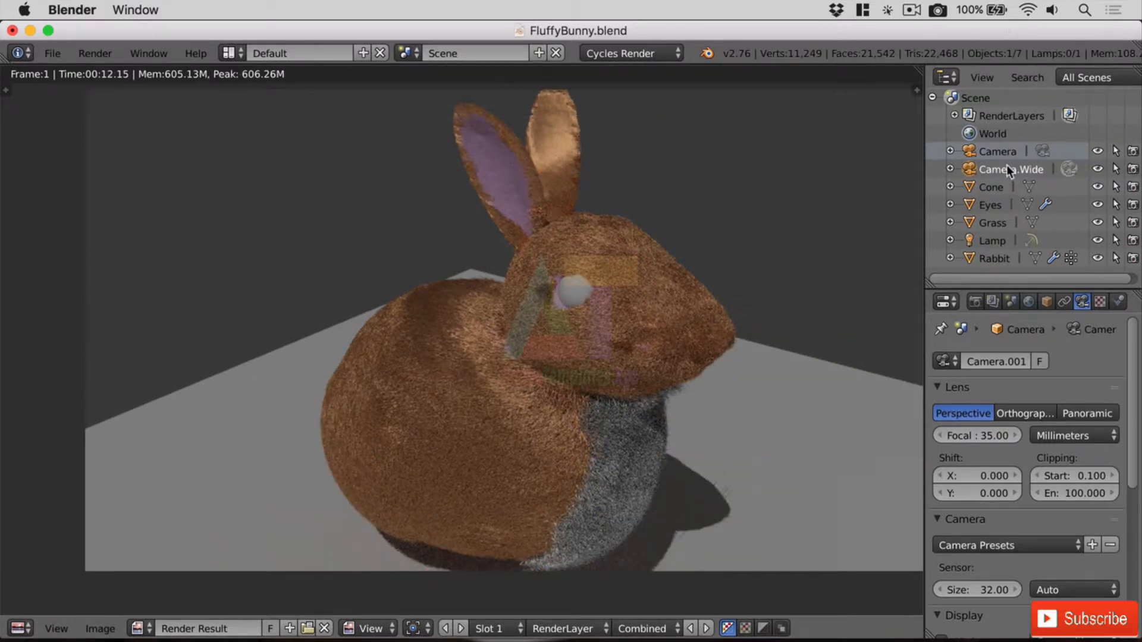
click(20, 628)
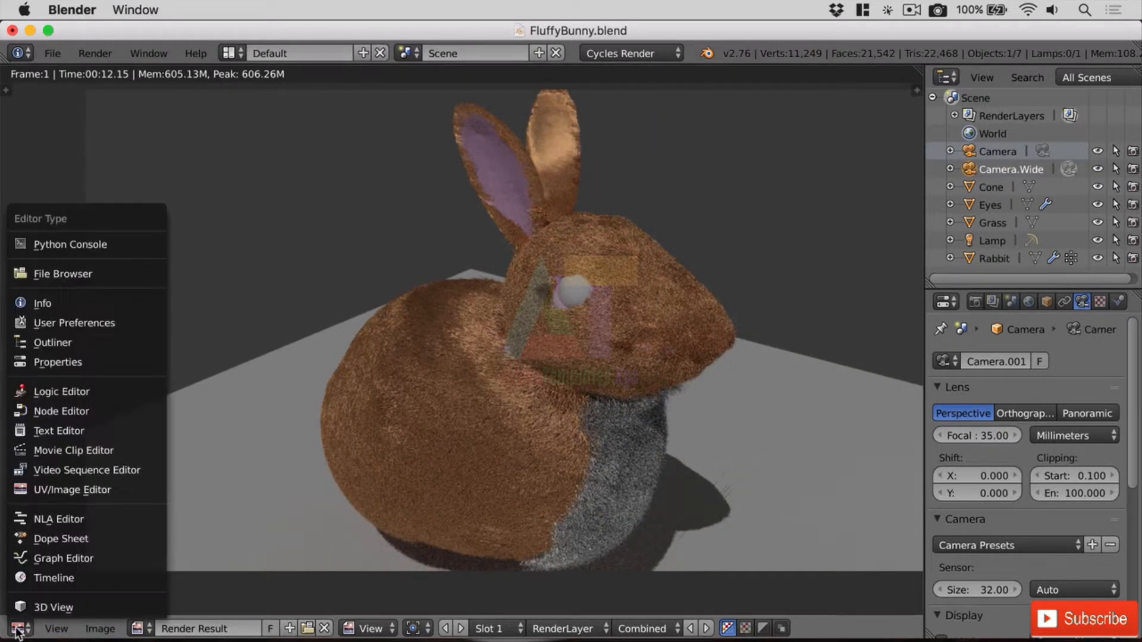
click(46, 607)
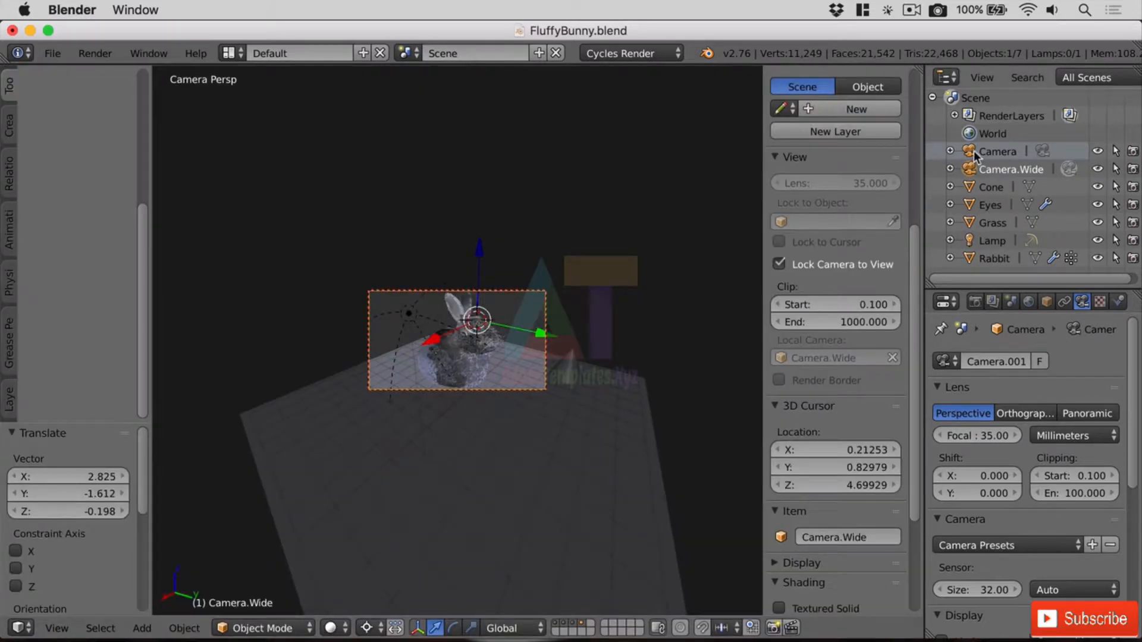
Make the 300 mm Camera the active scene camera and render the image from it.
click(56, 628)
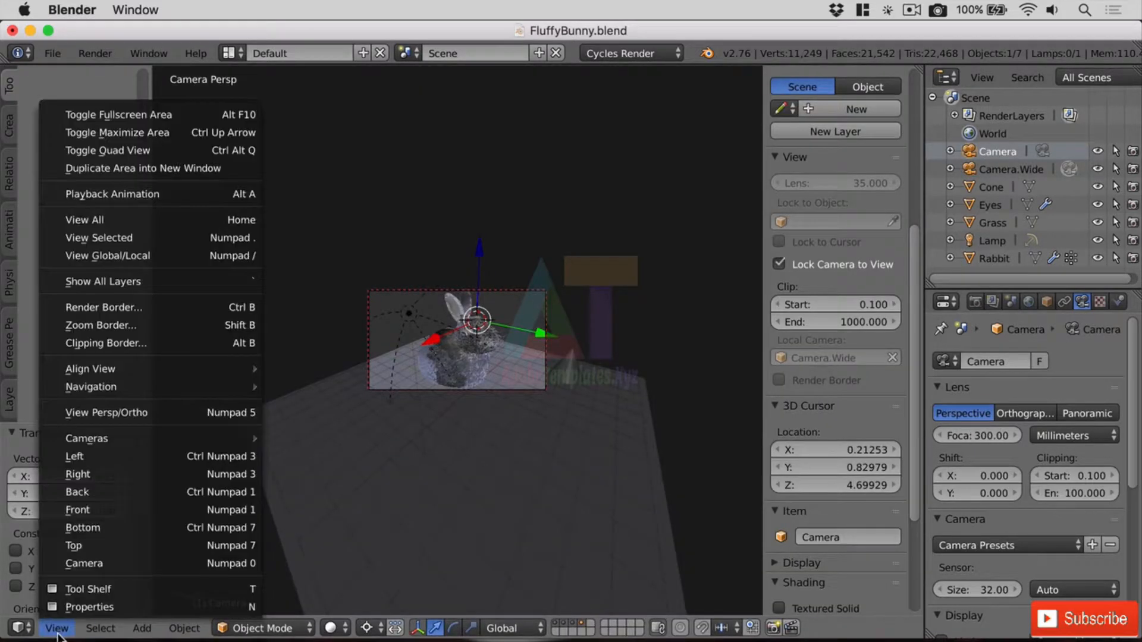
mouse_move(191, 440)
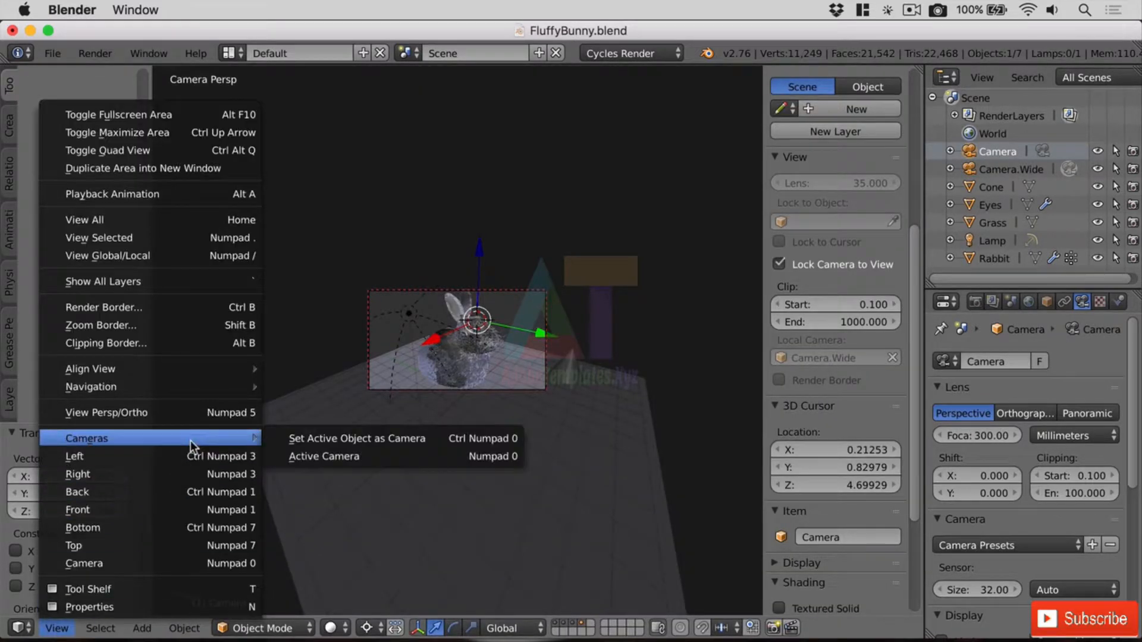
click(387, 440)
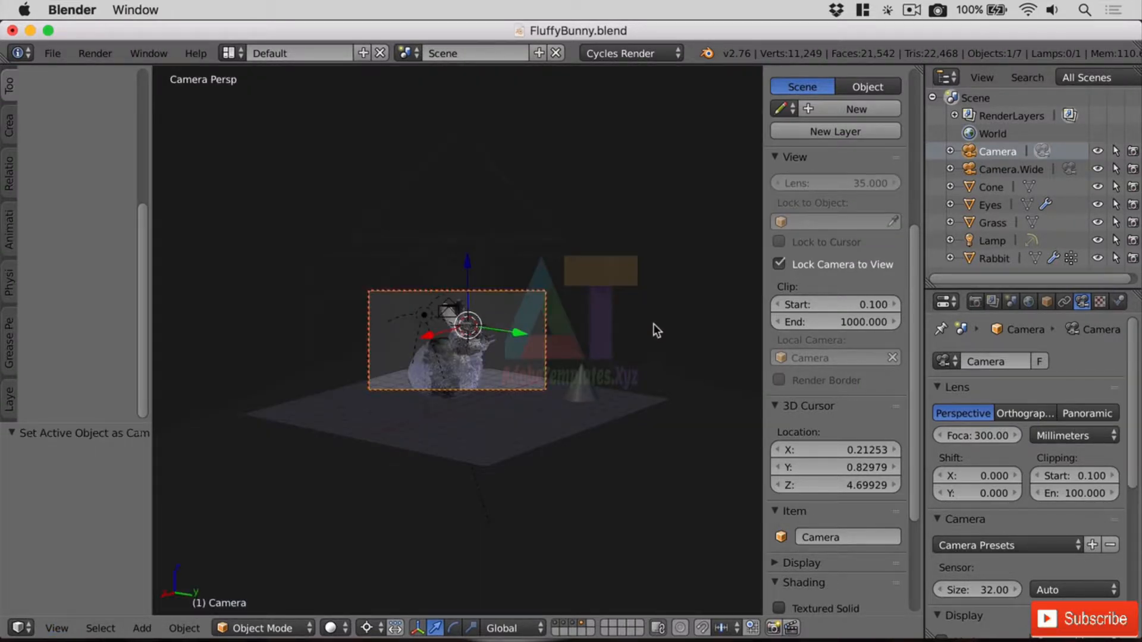
click(113, 52)
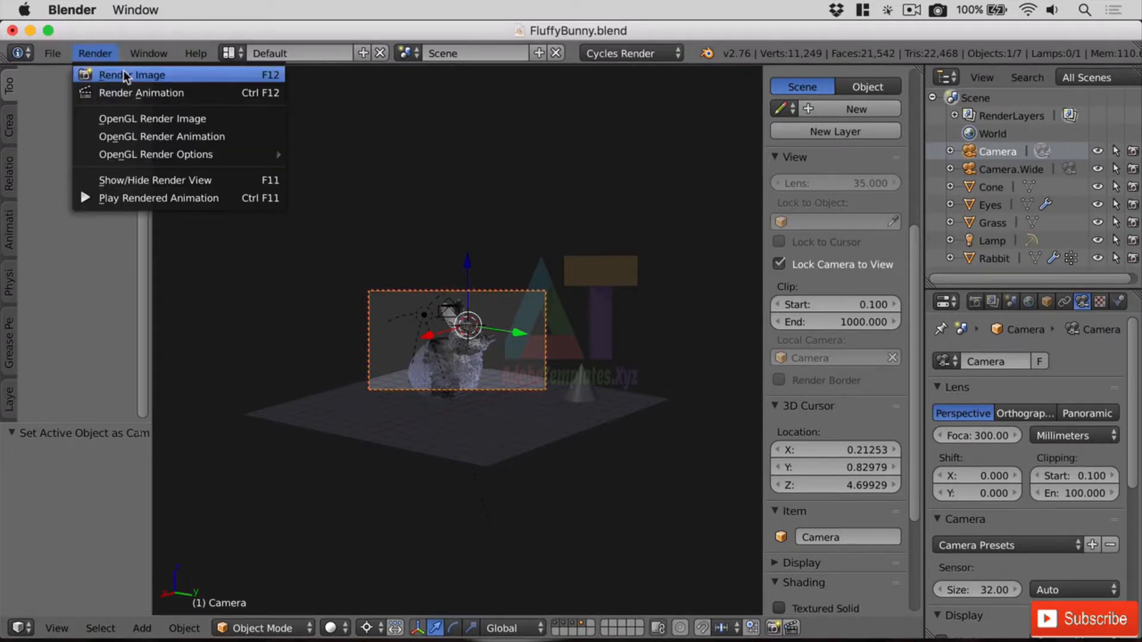
click(123, 72)
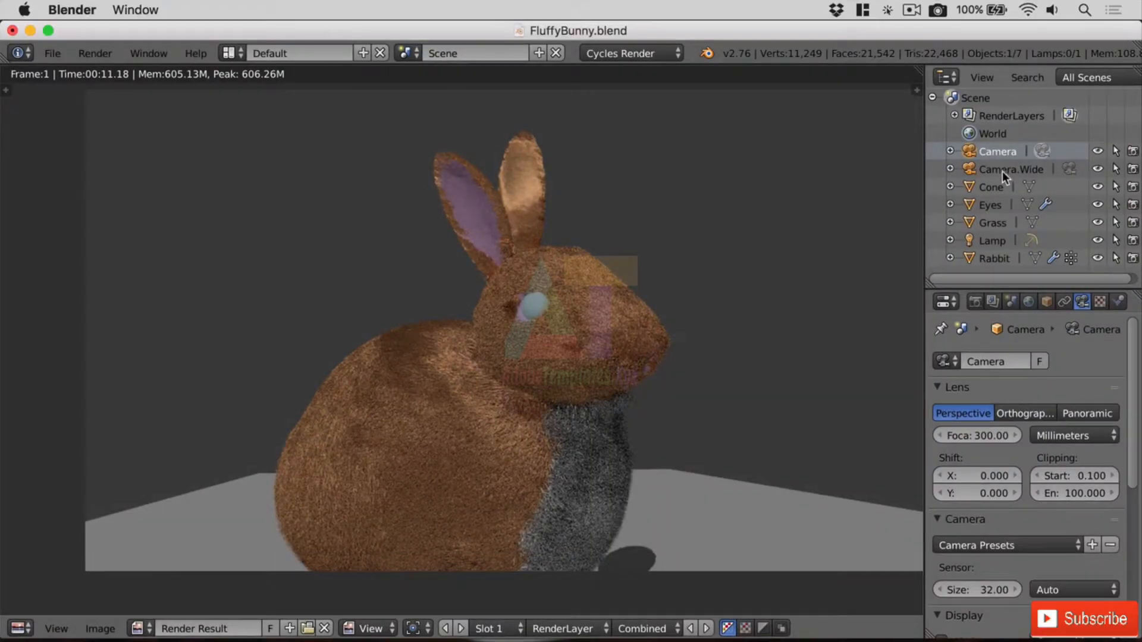
Rename Camera.Wide as Camera.35.
click(999, 170)
double_click(1022, 169)
drag(1025, 168, 1127, 172)
text(35)
key(Return)
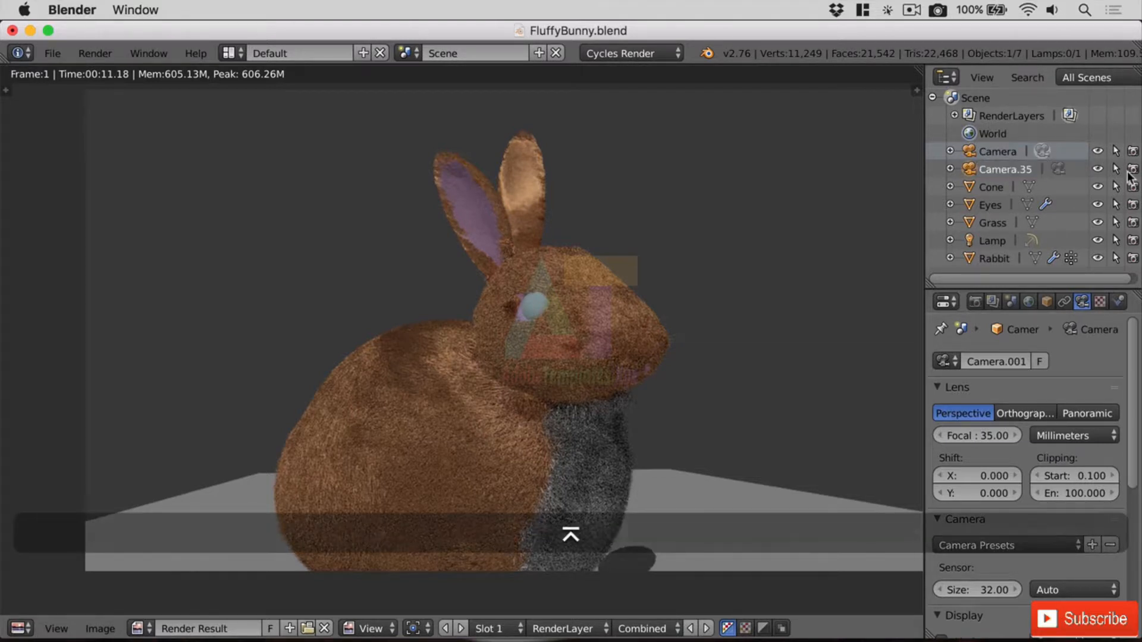
Rename the 300 mm camera as "Camera 300".
click(1003, 149)
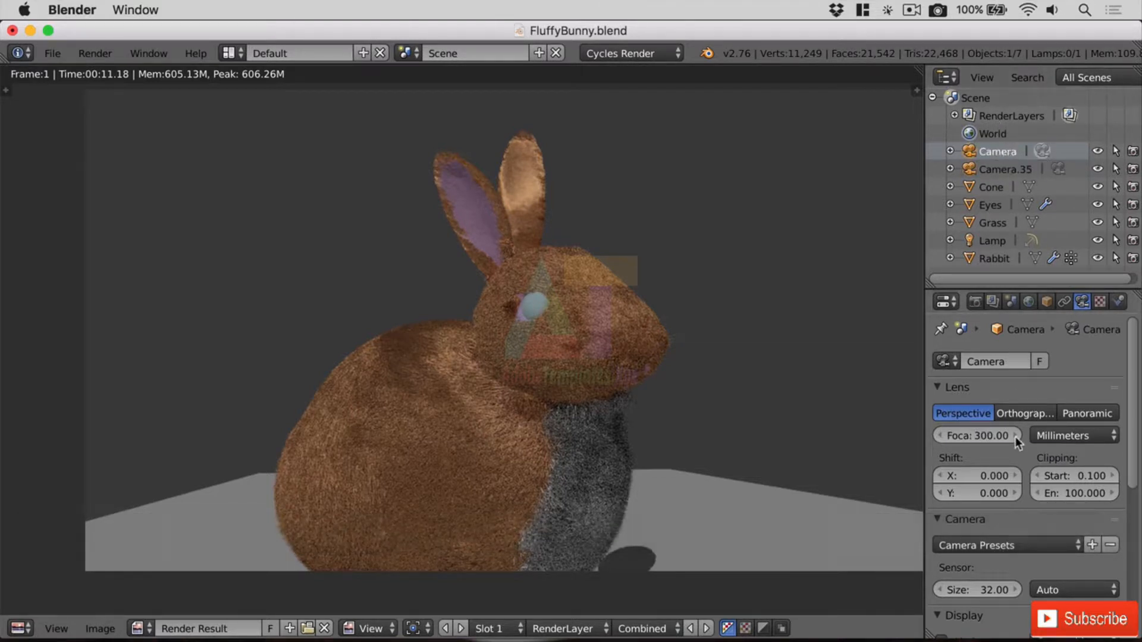
double_click(1011, 152)
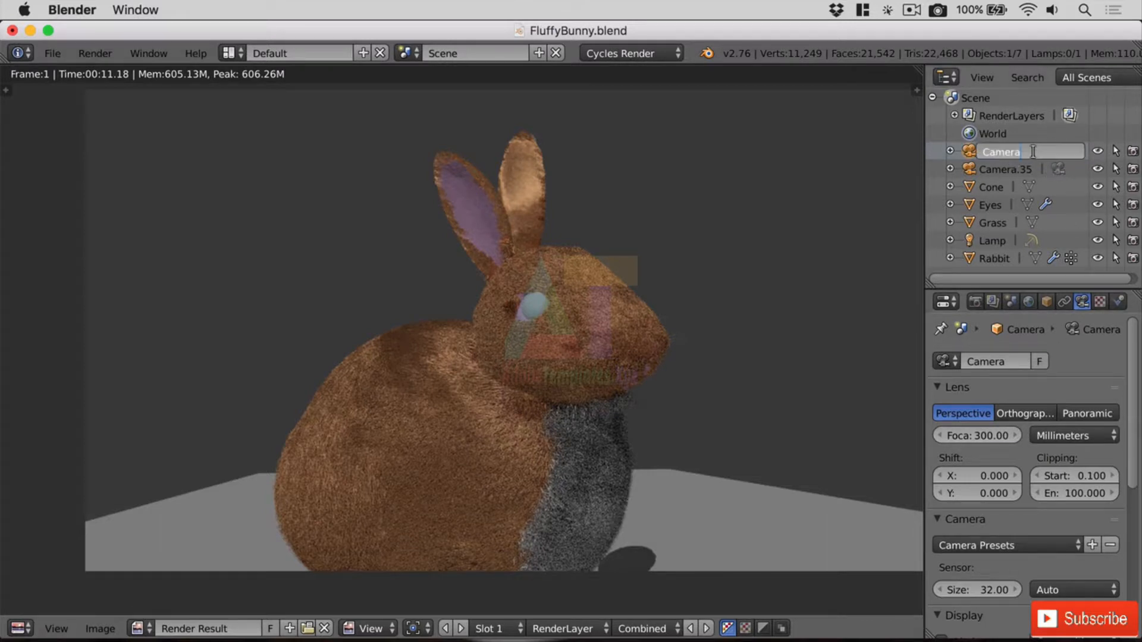
text(300)
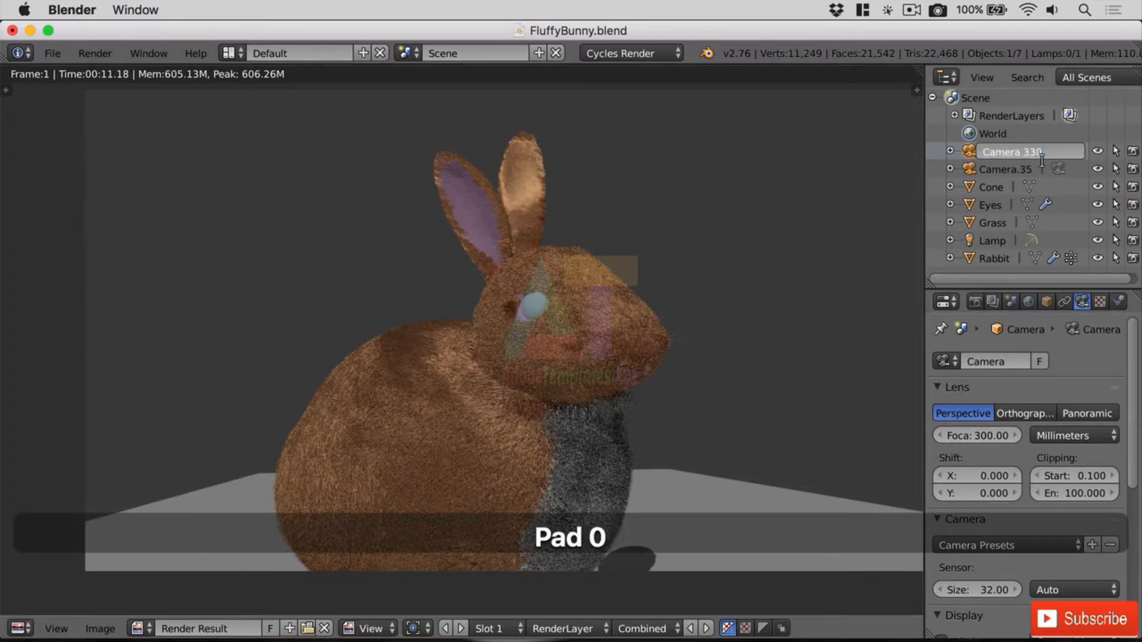
key(Return)
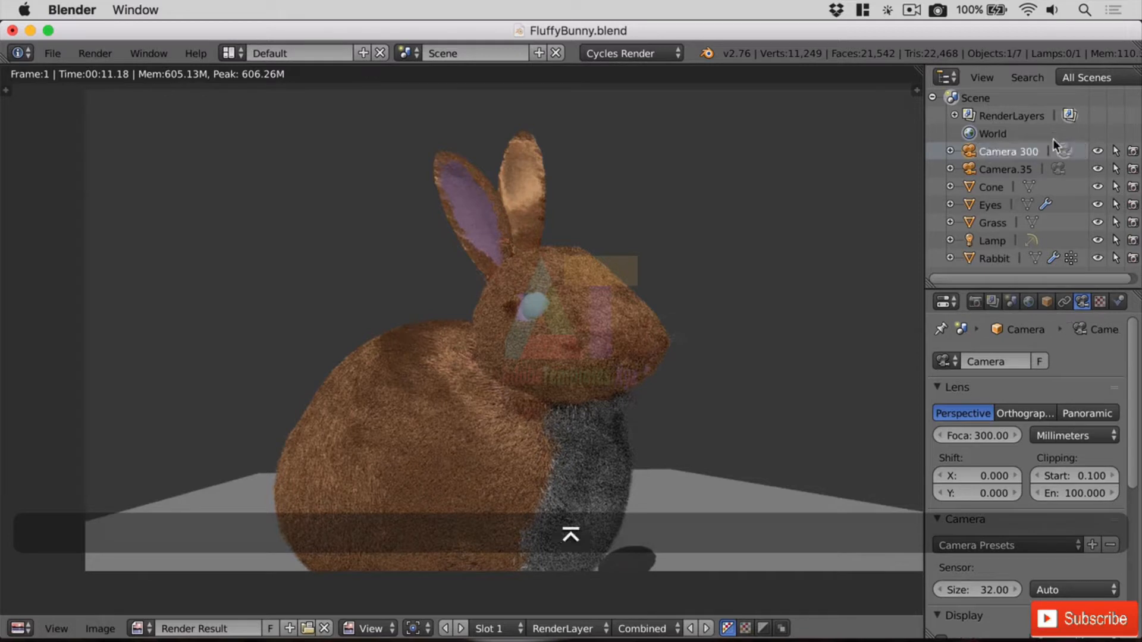
Duplicate Camera.35 in the 3D view and place the copy offset by about X -0.654, Y 0.891, Z -0.246.
click(1007, 170)
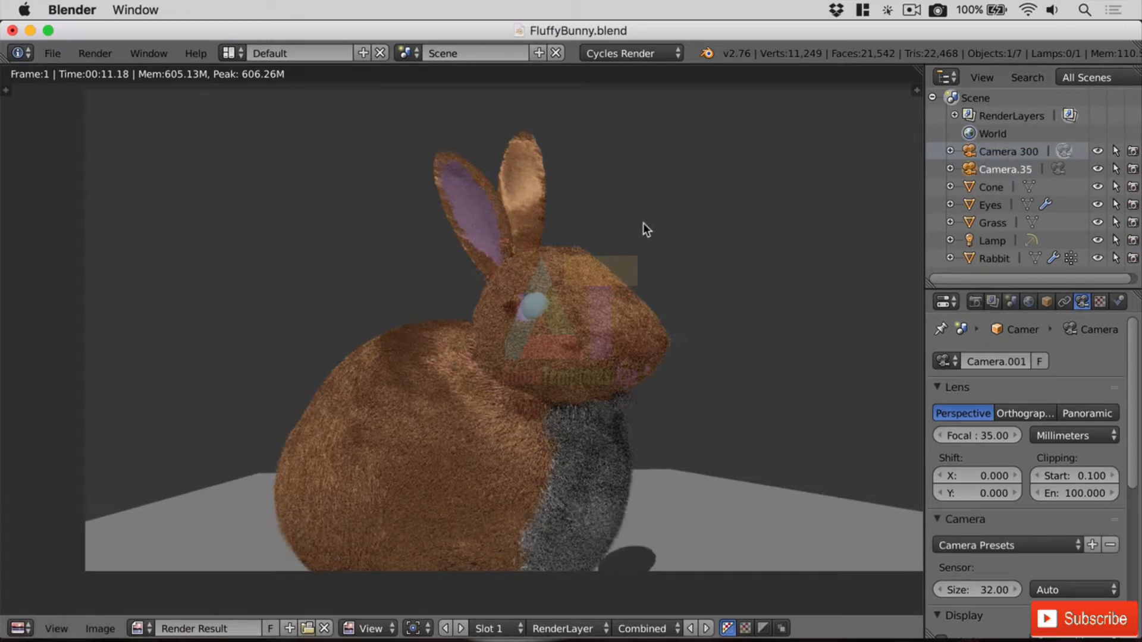
click(20, 629)
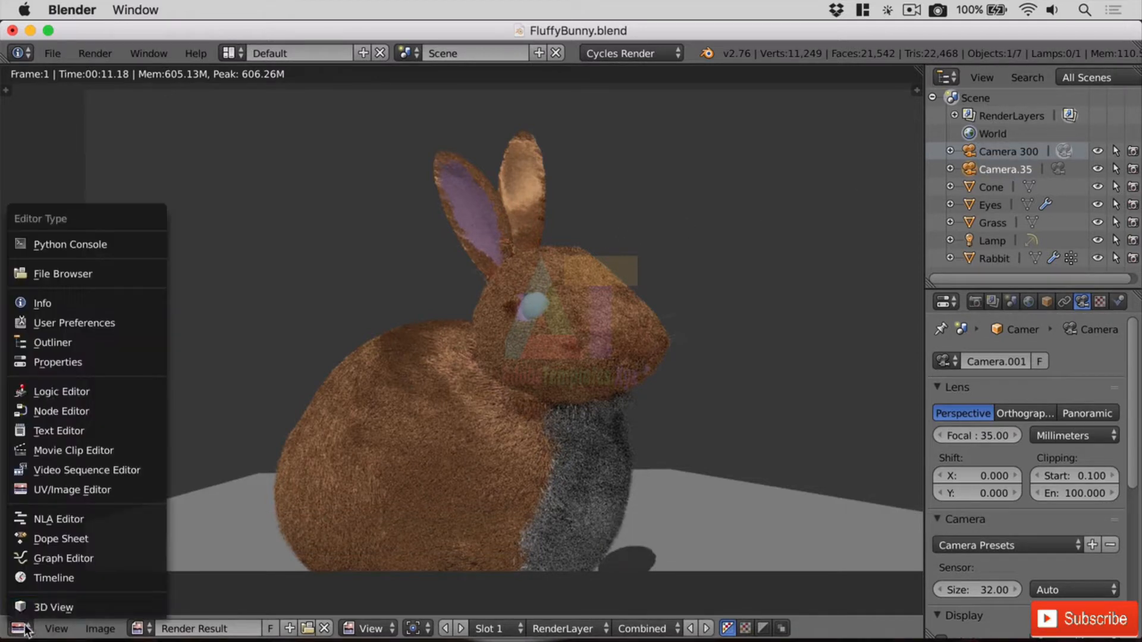
click(59, 601)
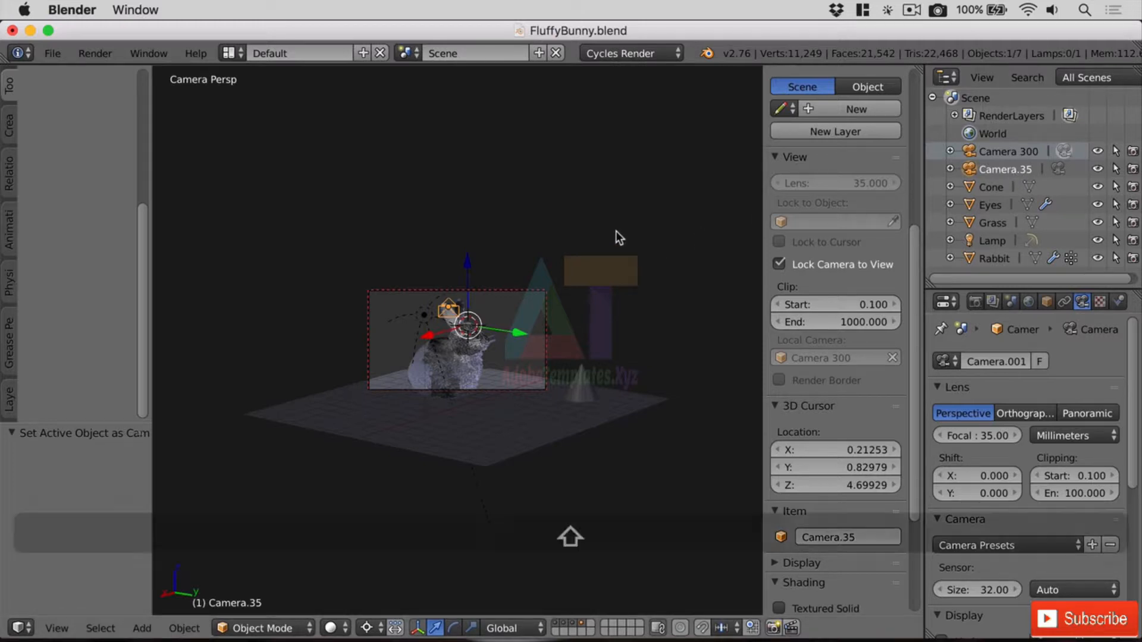
key(shift+d)
click(635, 236)
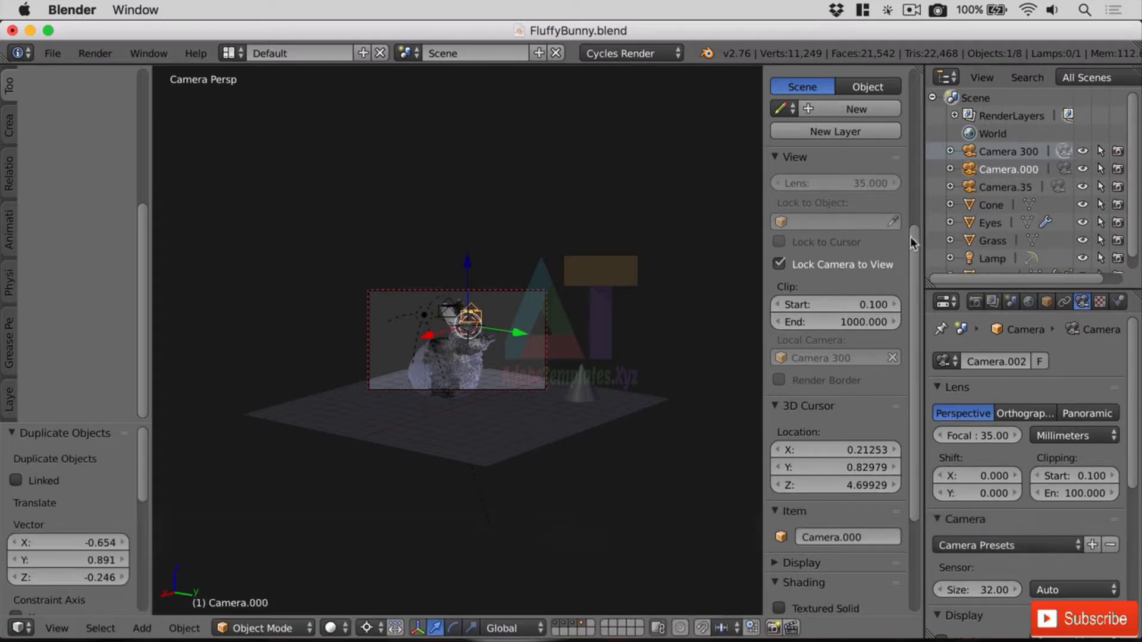
Make the duplicated camera the active scene camera and rename it Camera.18.
key(KP_Decimal)
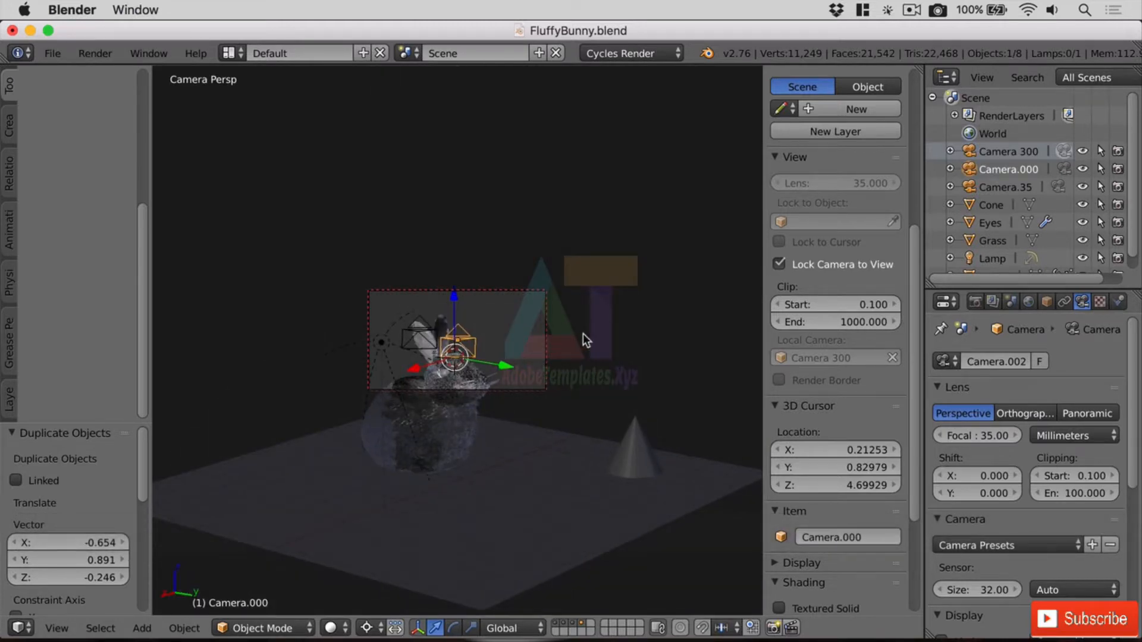
key(ctrl+KP_0)
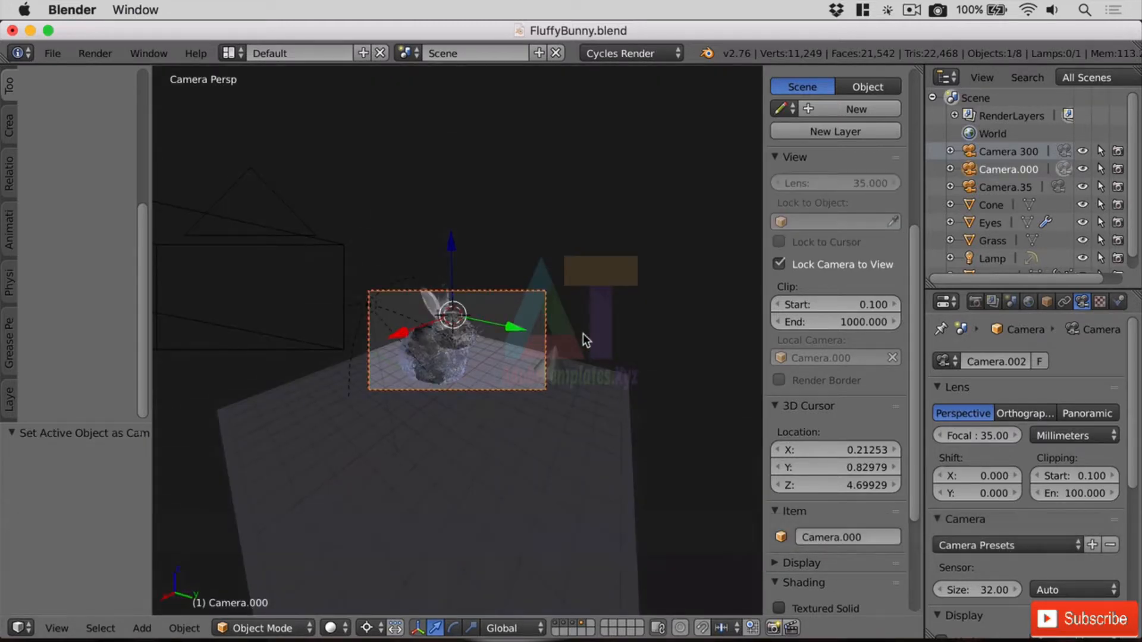
double_click(1020, 167)
key(BackSpace)
key(BackSpace)
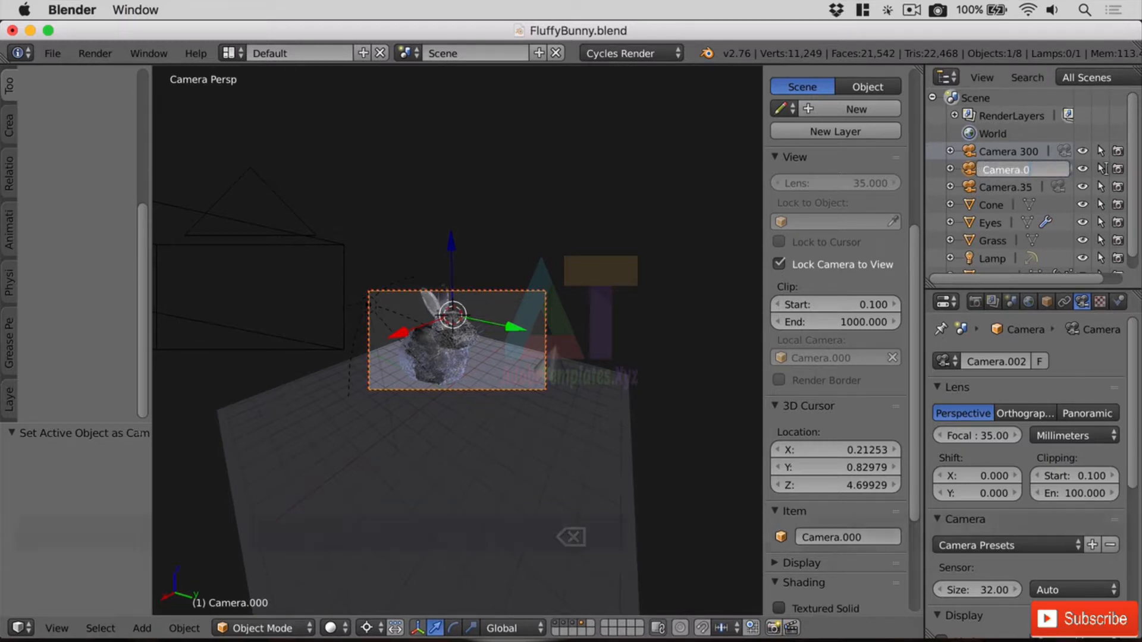
key(BackSpace)
text(18)
key(Return)
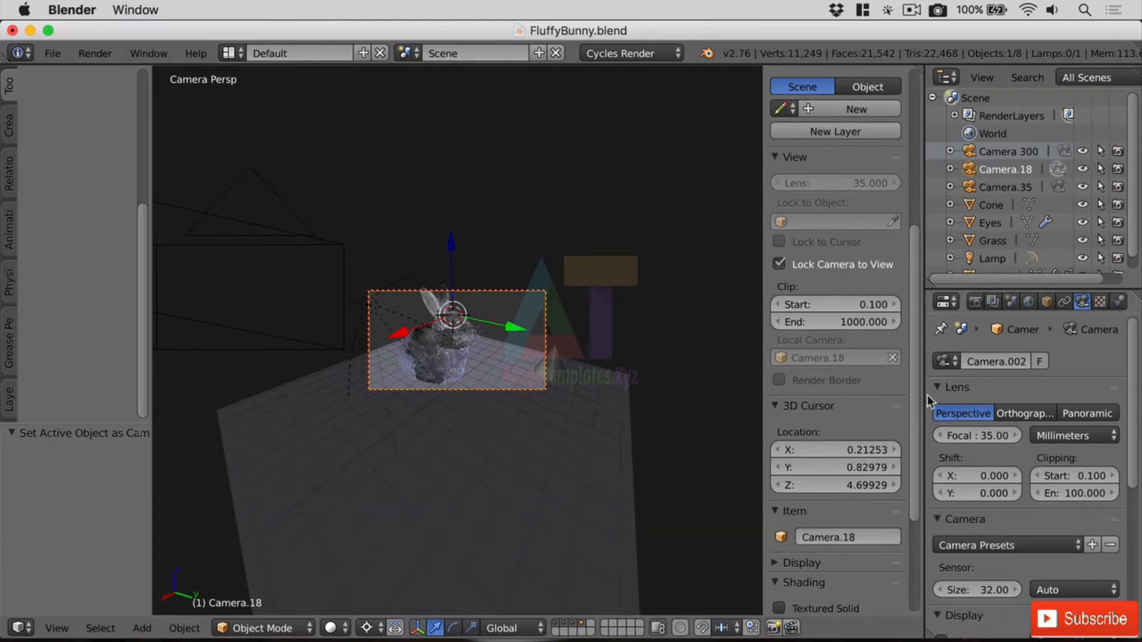
Set the focal length of Camera.18 to 18 mm.
click(1005, 435)
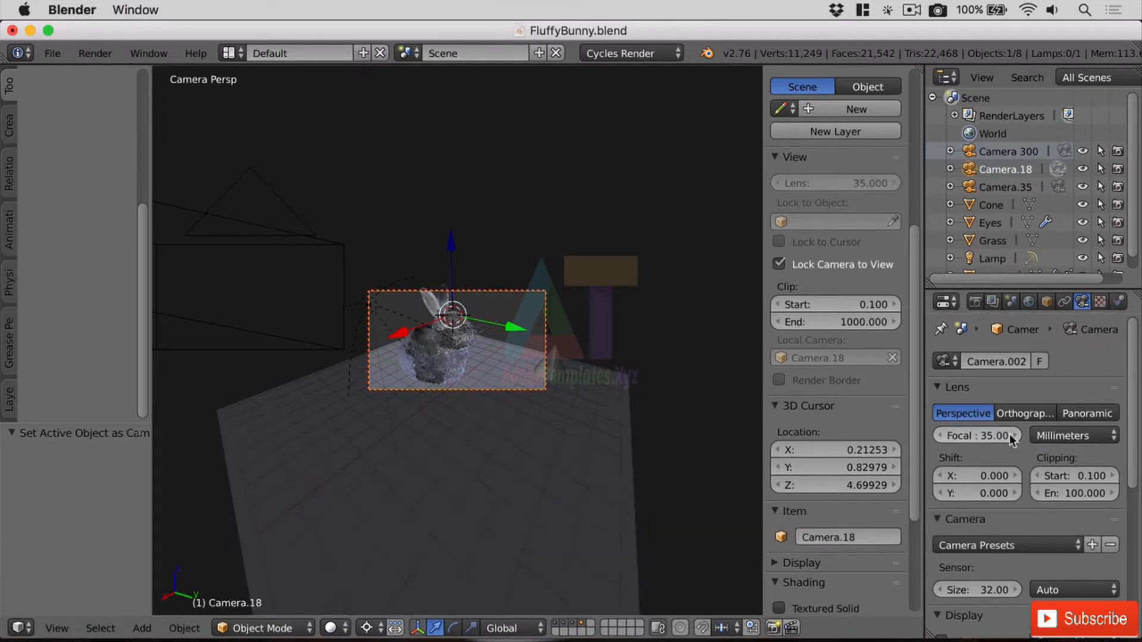
text(18)
key(Return)
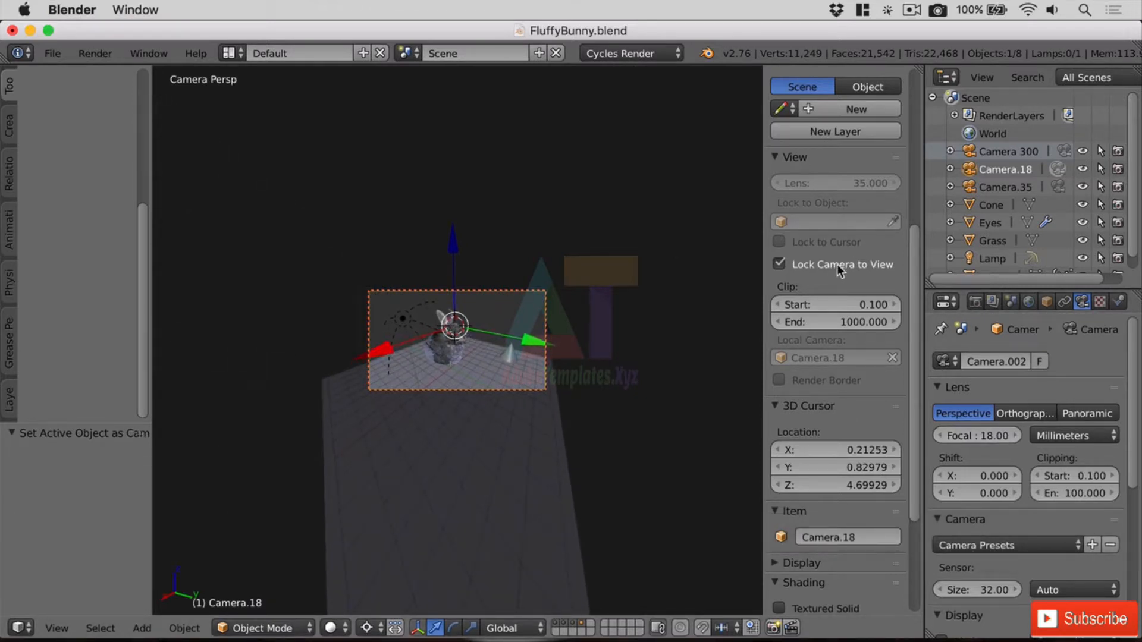
Select the rabbit and reposition the locked Camera.18 close to it so the rabbit's head and upper body fill the camera frame.
right_click(445, 341)
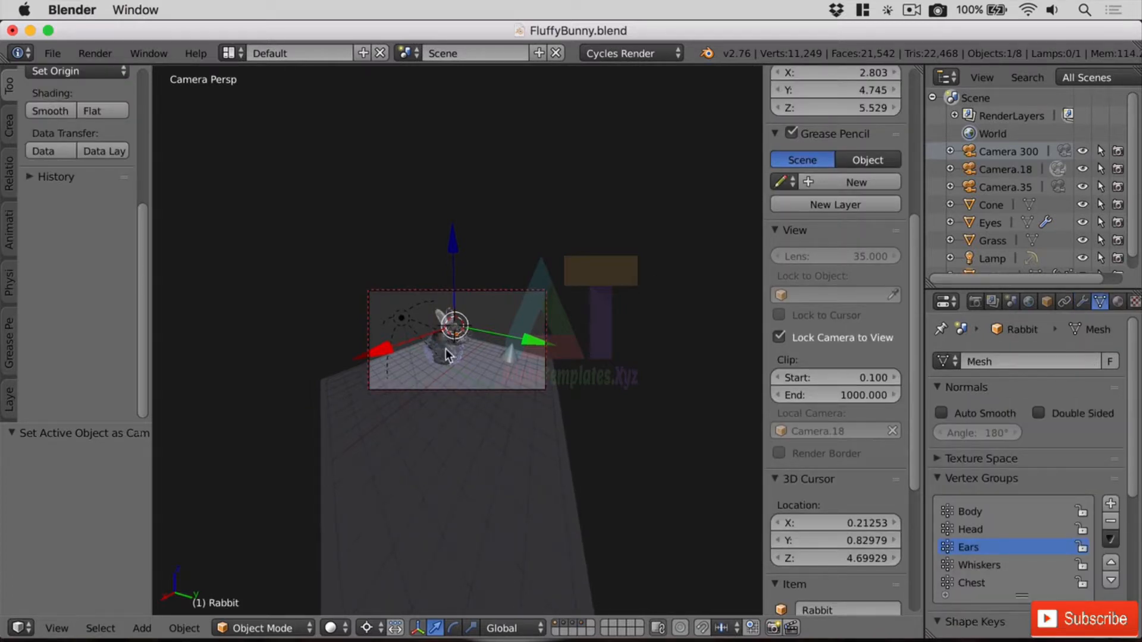
key(KP_Decimal)
scroll(466, 343, up, 3)
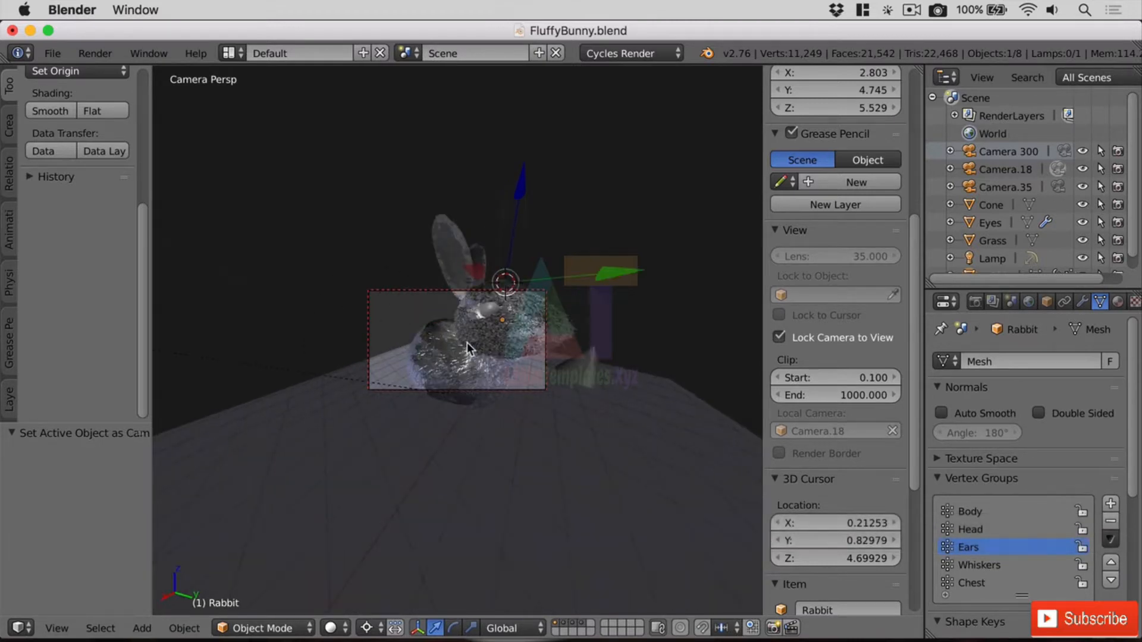
scroll(466, 342, down, 5)
scroll(466, 342, up, 5)
scroll(473, 349, down, 3)
mouse_move(480, 351)
middle_down()
mouse_move(501, 337)
mouse_move(436, 339)
mouse_move(470, 347)
middle_up()
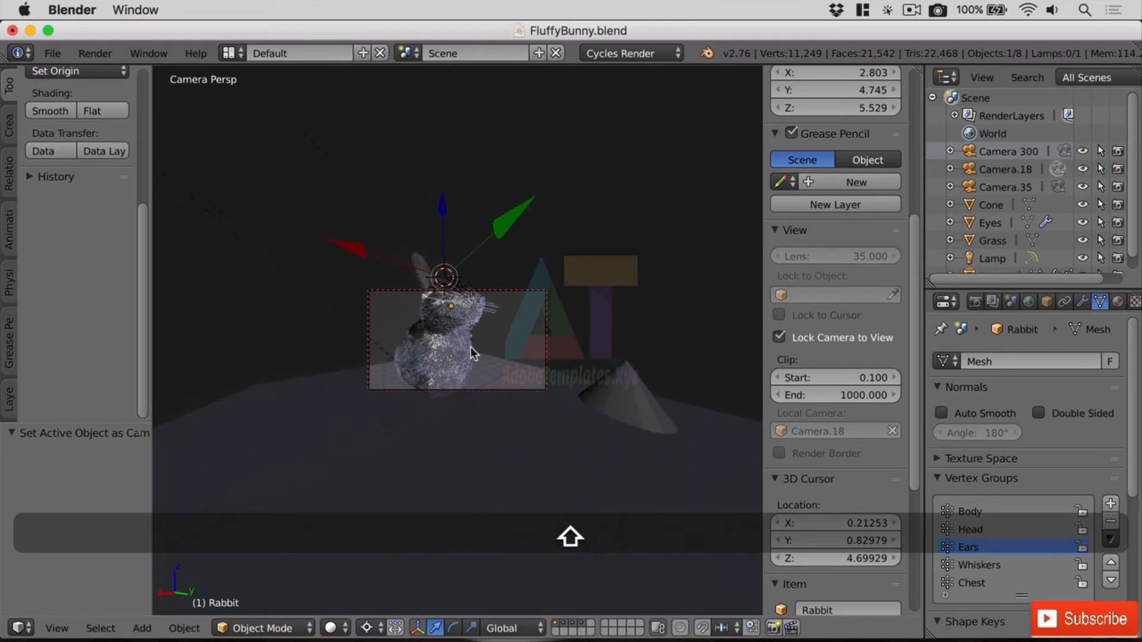
scroll(470, 348, down, 3)
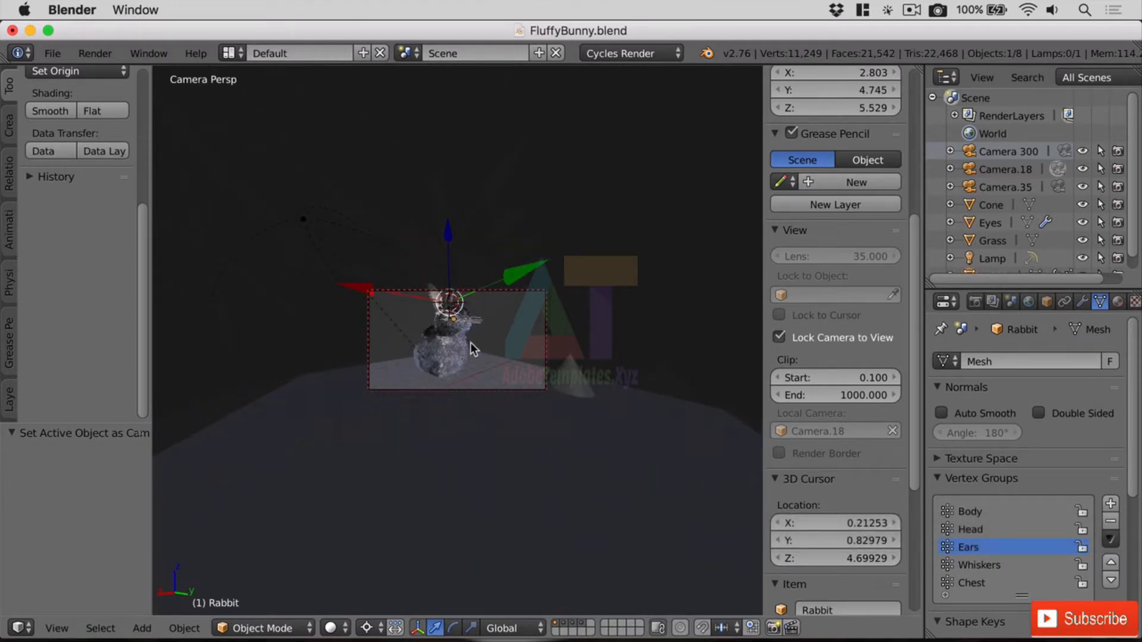
scroll(598, 434, up, 1)
scroll(598, 433, down, 1)
scroll(598, 433, up, 1)
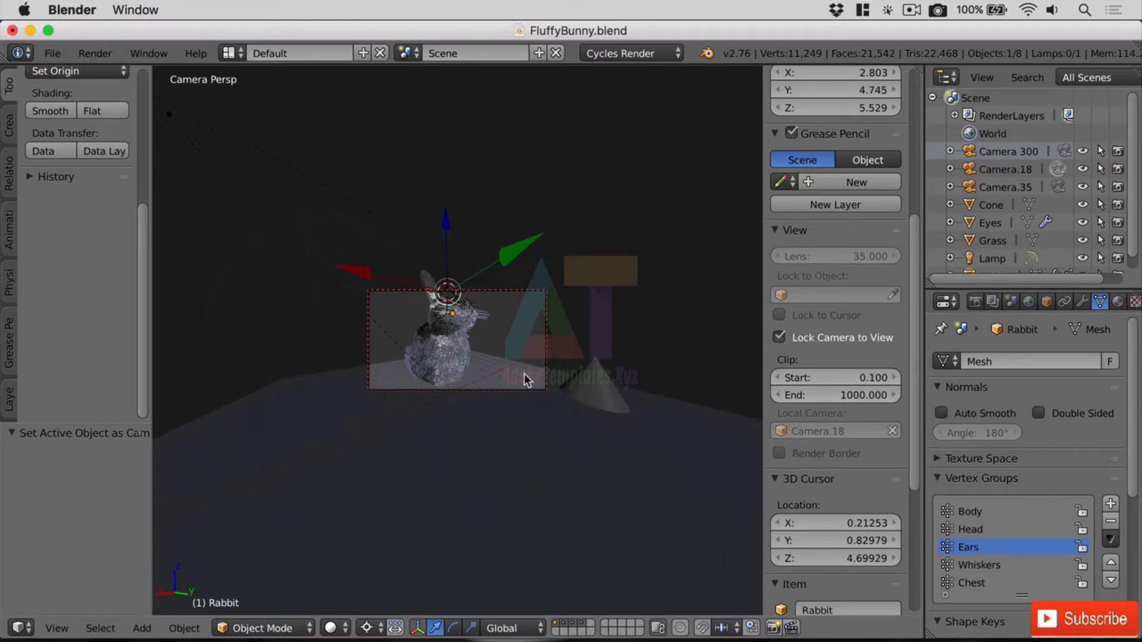
shift+middle_drag(519, 369, 541, 399)
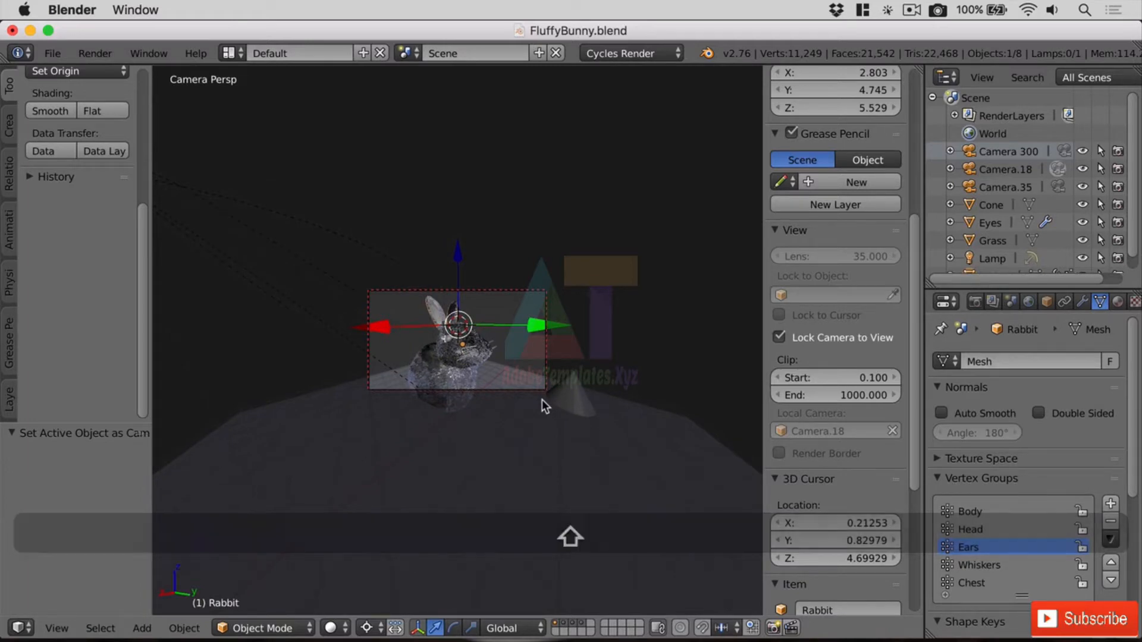
Render the image from Camera.18.
click(95, 52)
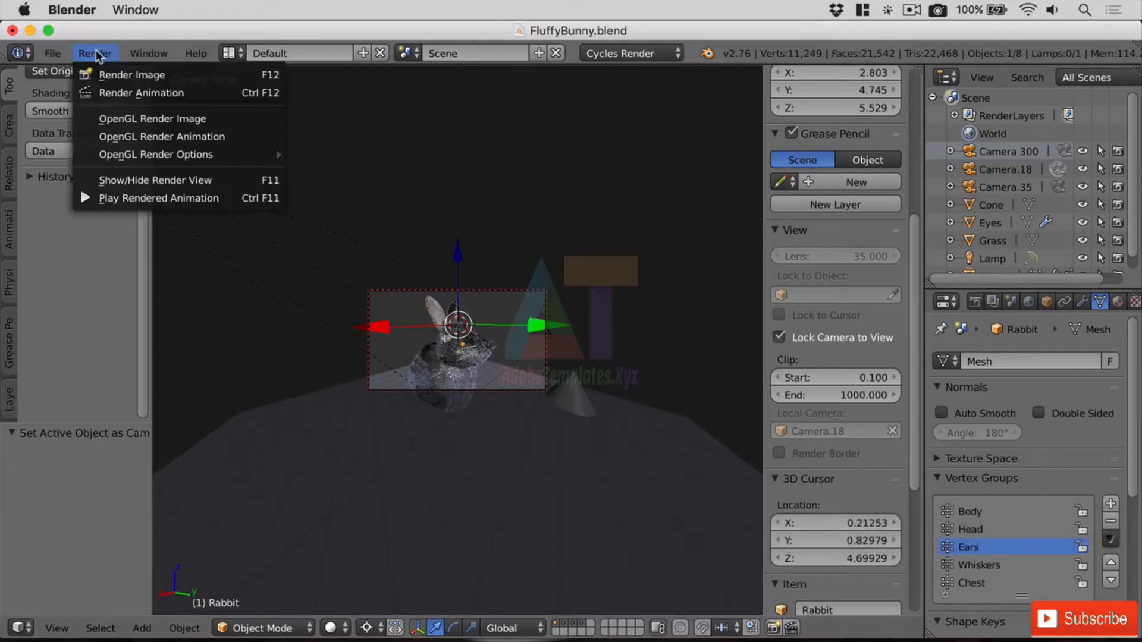
click(118, 72)
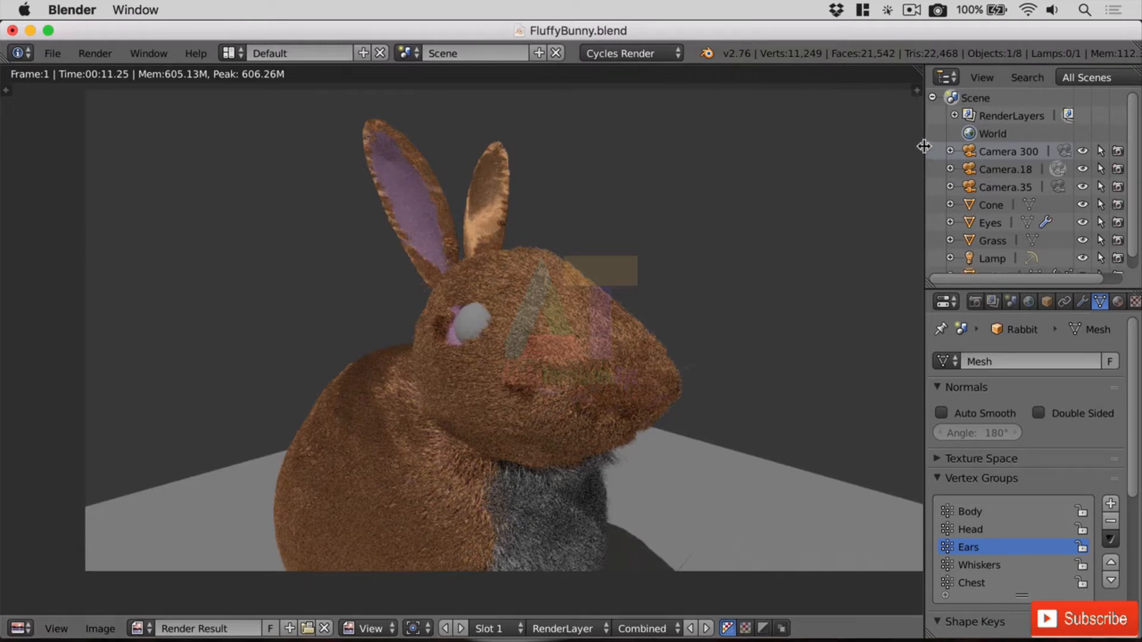
click(915, 90)
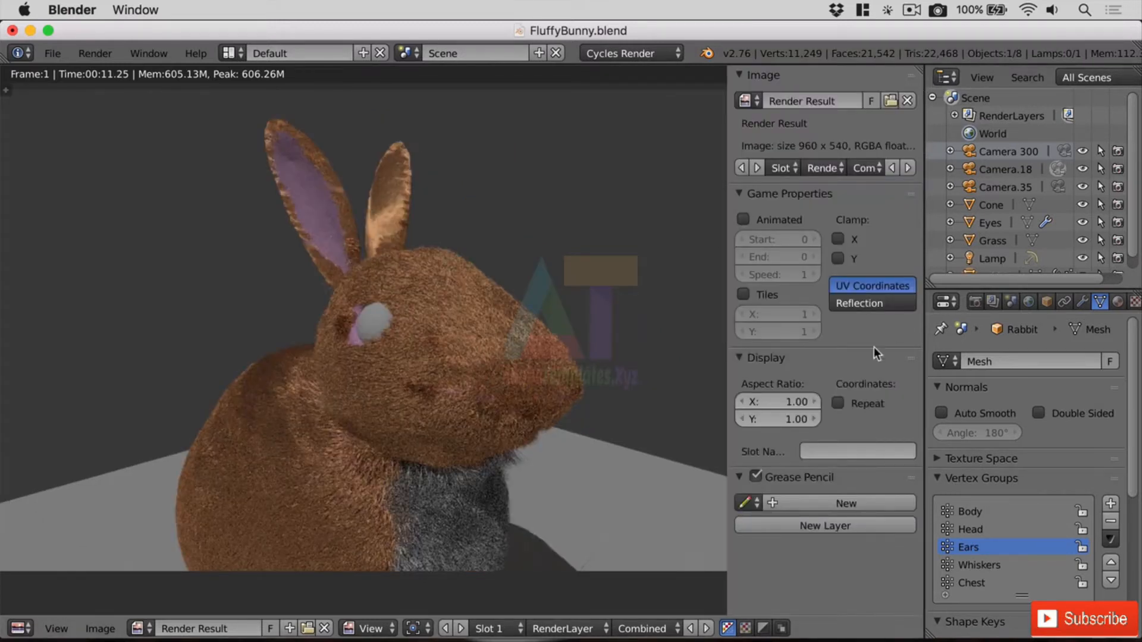
Select Camera.18 and return from the render result to the 3D view.
click(997, 171)
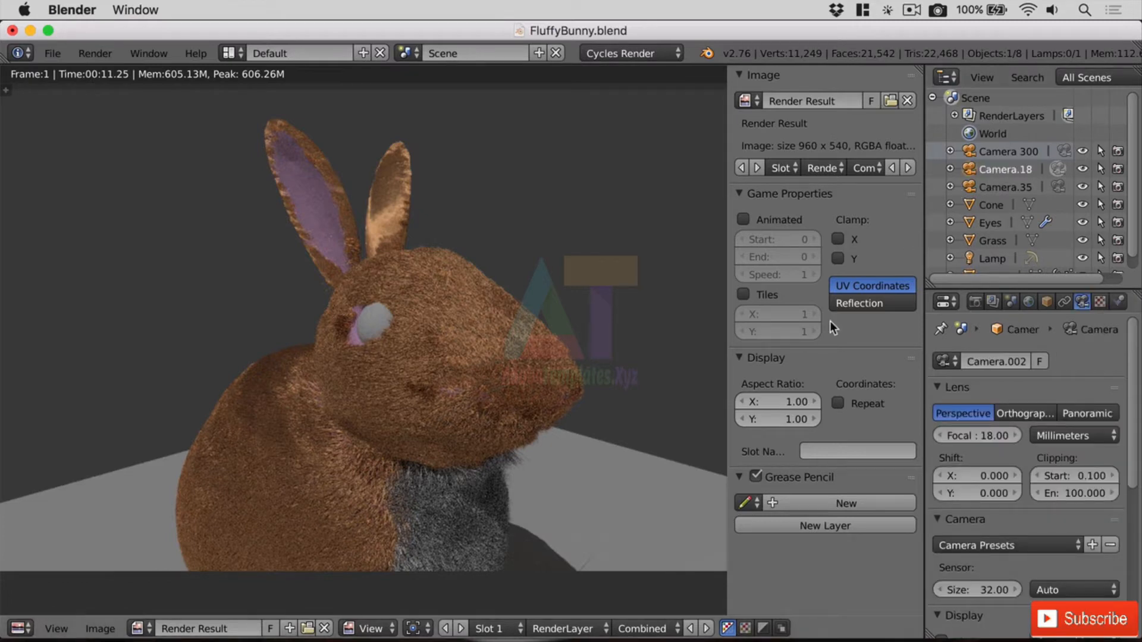
click(20, 629)
click(27, 608)
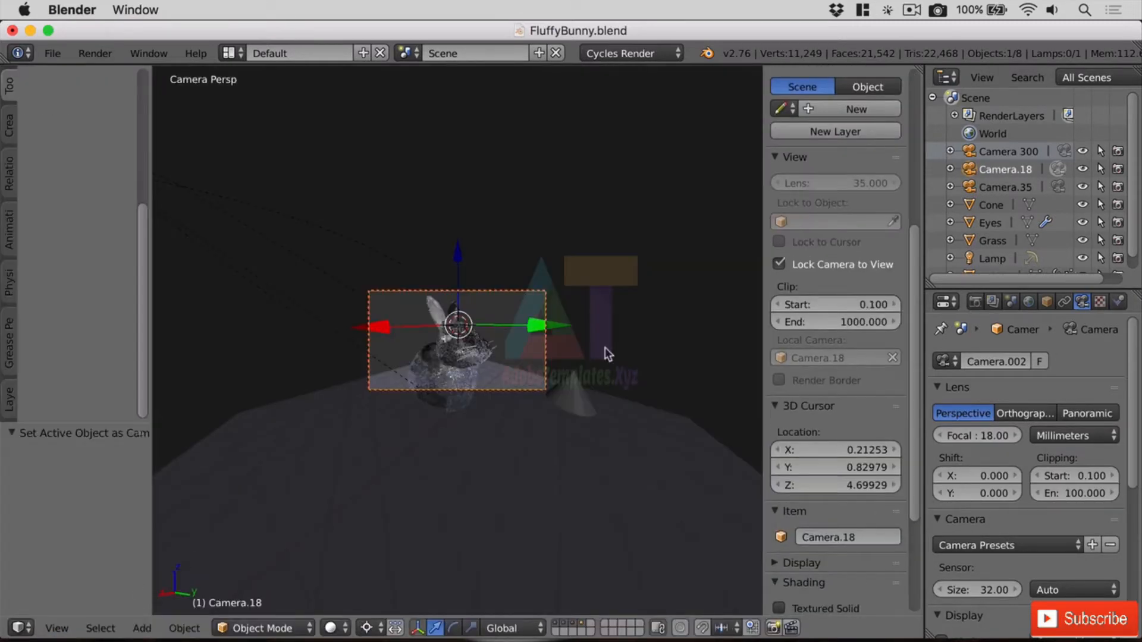
Turn off Lock Camera to View and zoom in and out to examine how the Camera.18 frame scales with the view.
click(824, 263)
scroll(572, 379, up, 5)
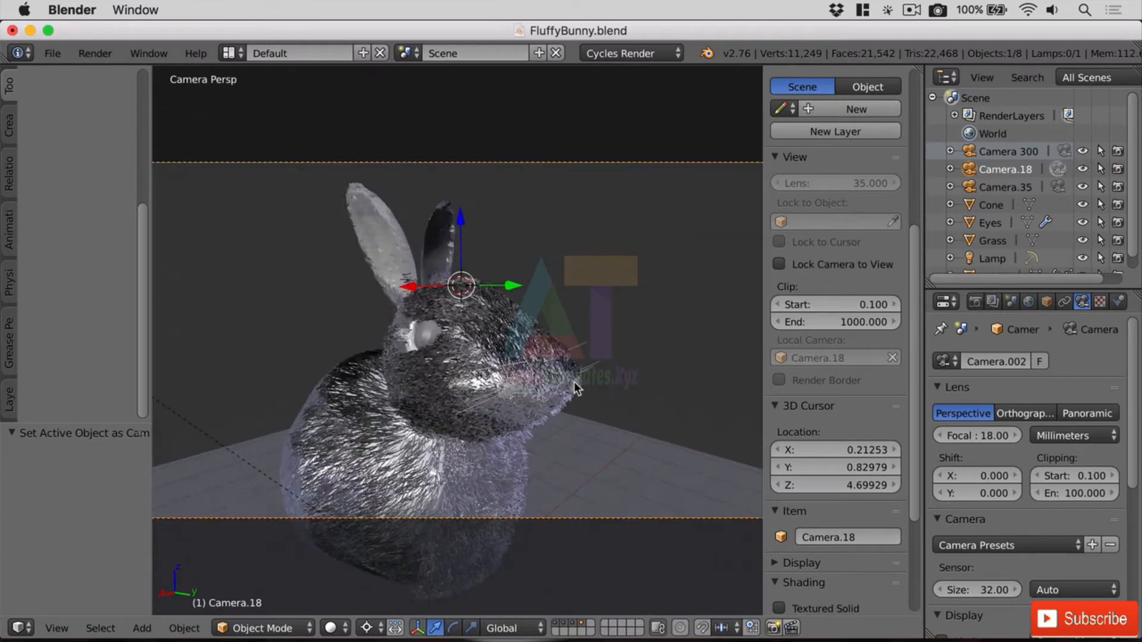
scroll(582, 384, down, 2)
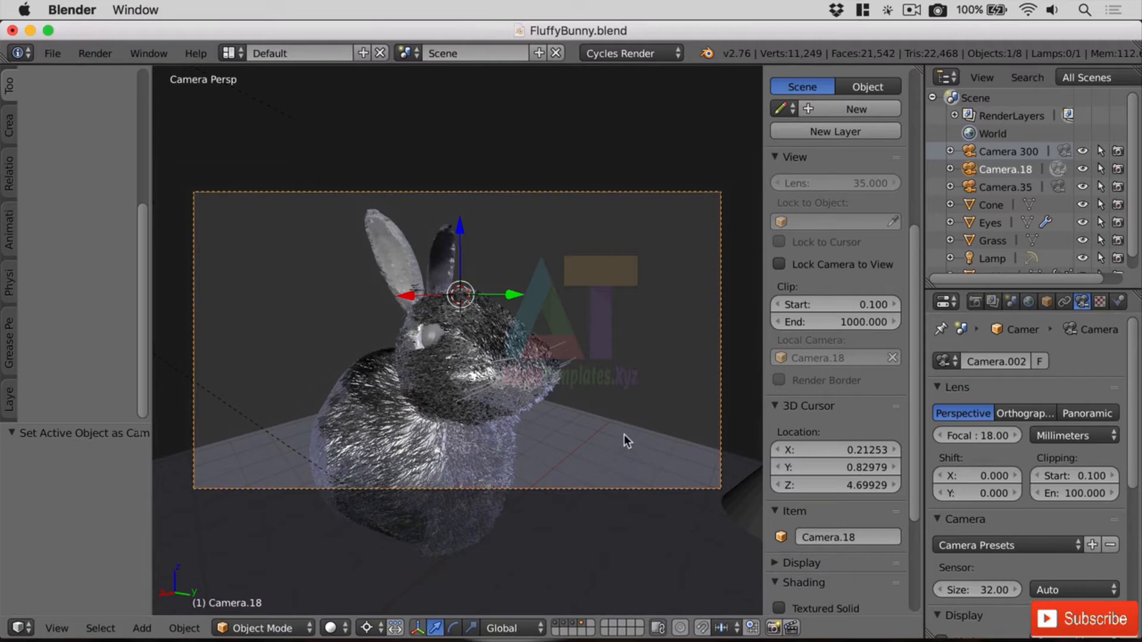
scroll(602, 397, down, 3)
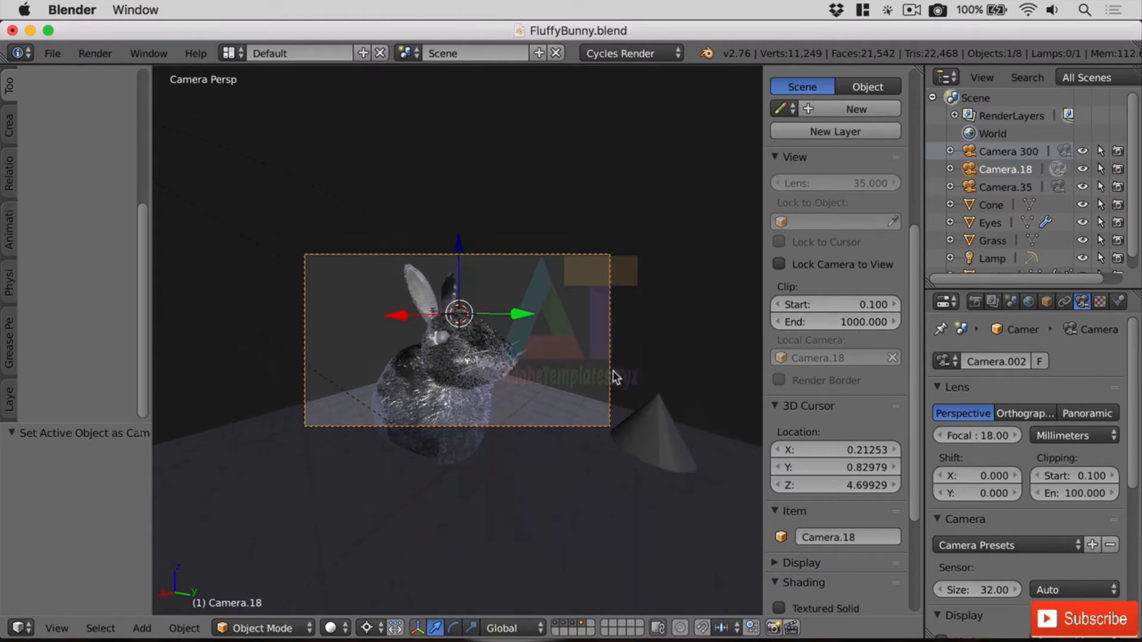
scroll(615, 376, up, 4)
scroll(614, 376, down, 2)
scroll(614, 376, up, 2)
scroll(614, 376, down, 2)
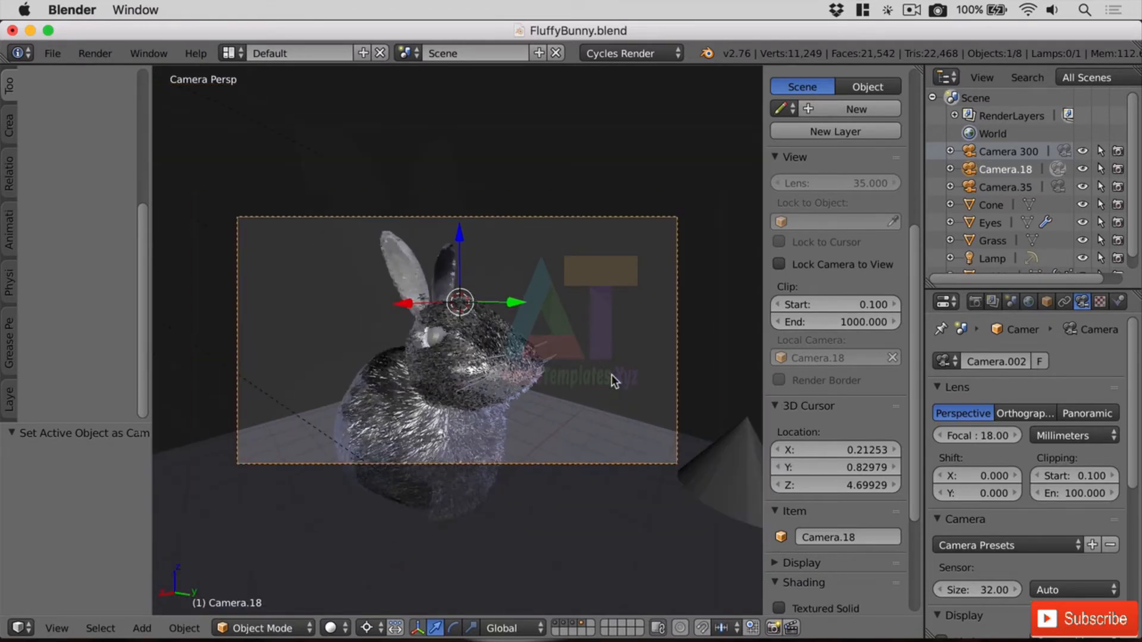
scroll(612, 375, down, 4)
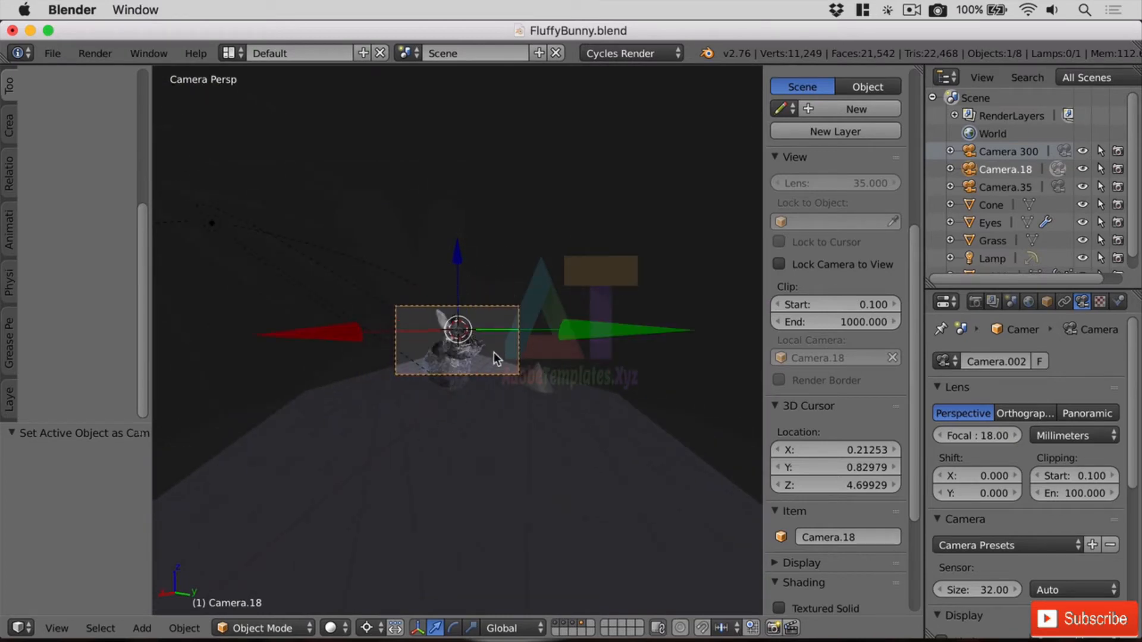
scroll(492, 355, up, 8)
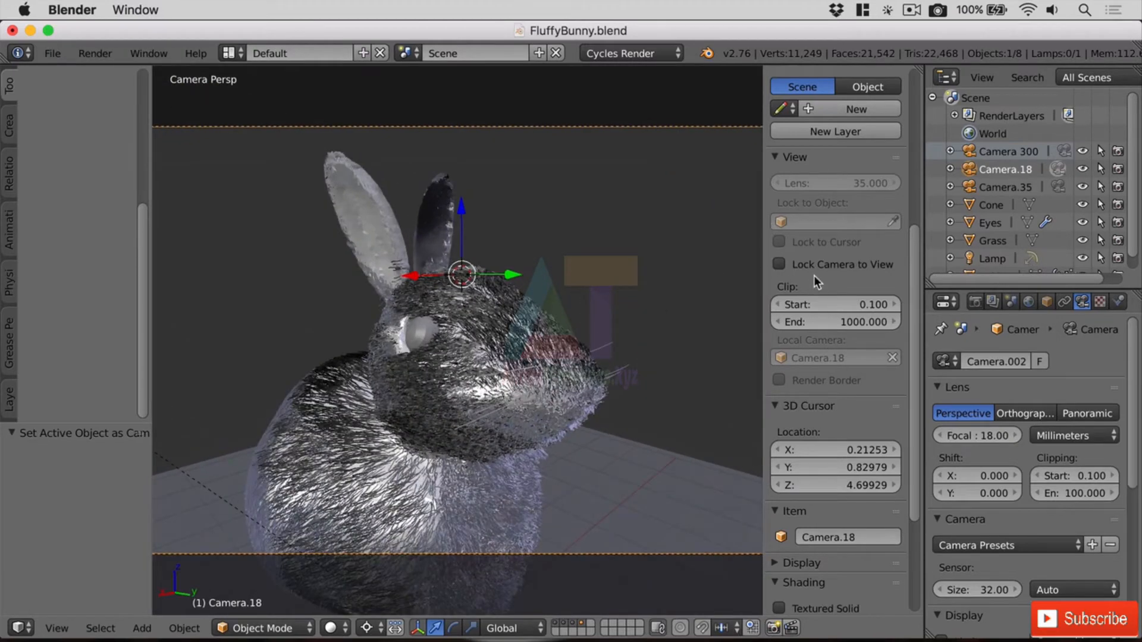
Turn Lock Camera to View on and move Camera.18 away from and toward the rabbit.
click(805, 264)
scroll(602, 377, down, 4)
scroll(602, 377, up, 3)
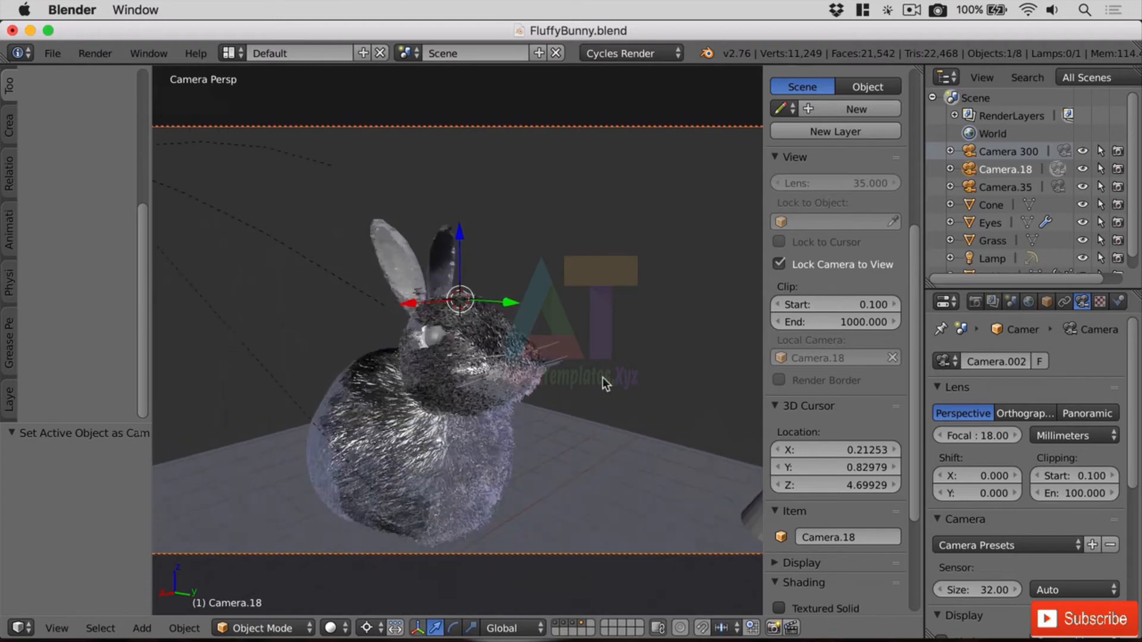
scroll(602, 377, down, 4)
scroll(602, 377, up, 5)
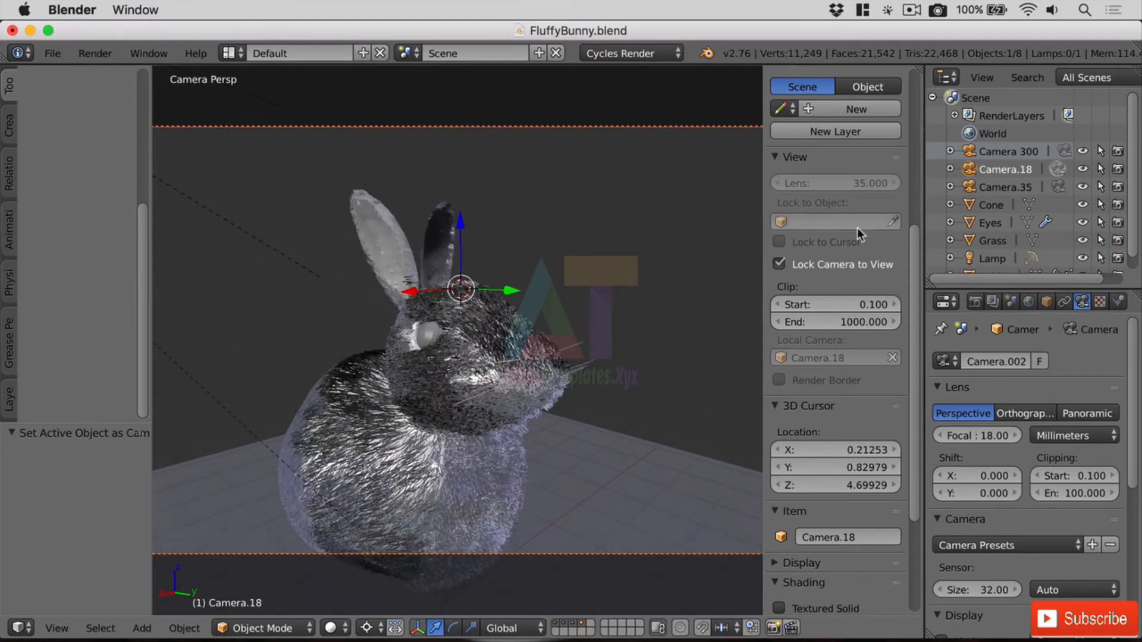
Unlock the camera from the view and zoom the viewport without moving Camera.18.
click(806, 264)
scroll(523, 393, up, 3)
scroll(523, 393, down, 5)
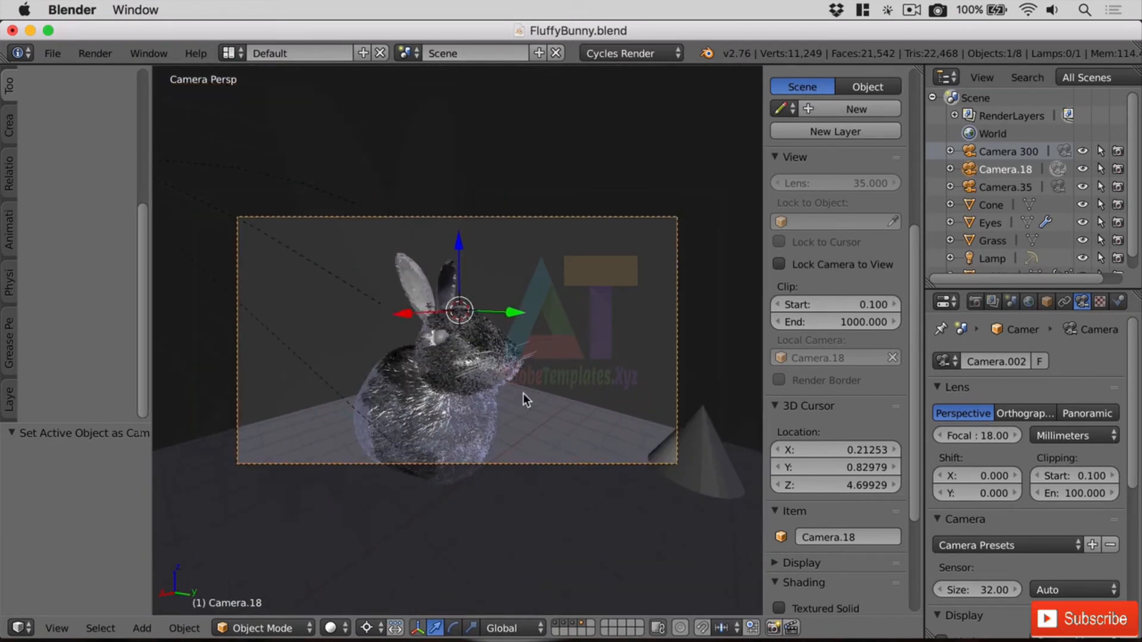
scroll(523, 394, down, 5)
Lock the camera to the view again and move Camera.18 far out and back in until it frames the rabbit closely.
click(868, 264)
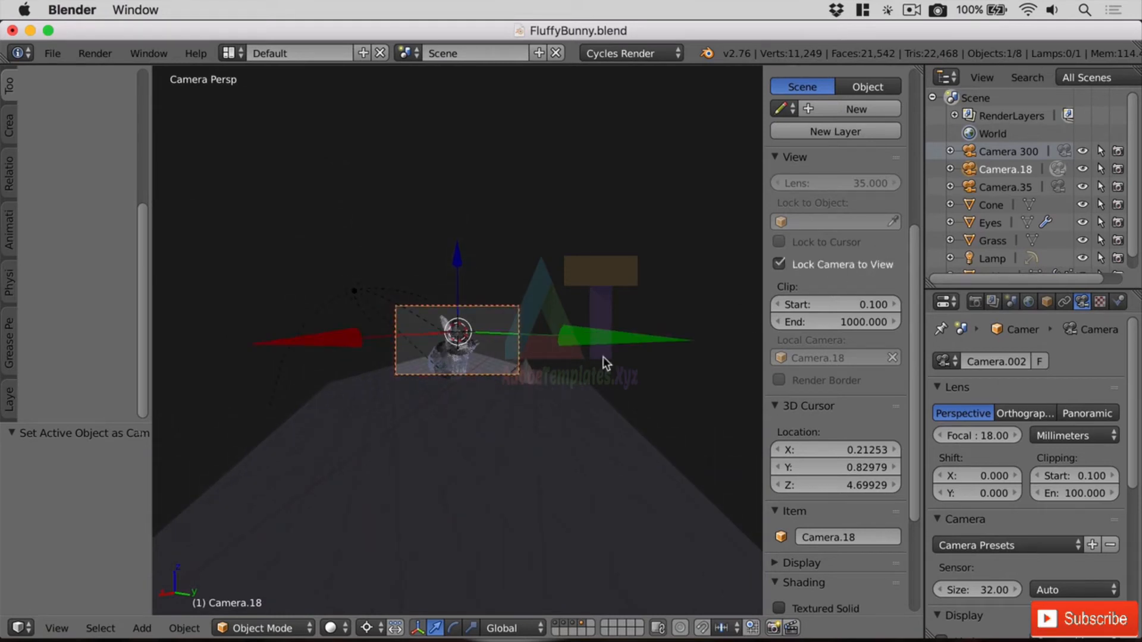
scroll(561, 346, down, 5)
scroll(560, 347, up, 5)
scroll(561, 342, up, 5)
scroll(533, 347, down, 5)
scroll(533, 346, up, 3)
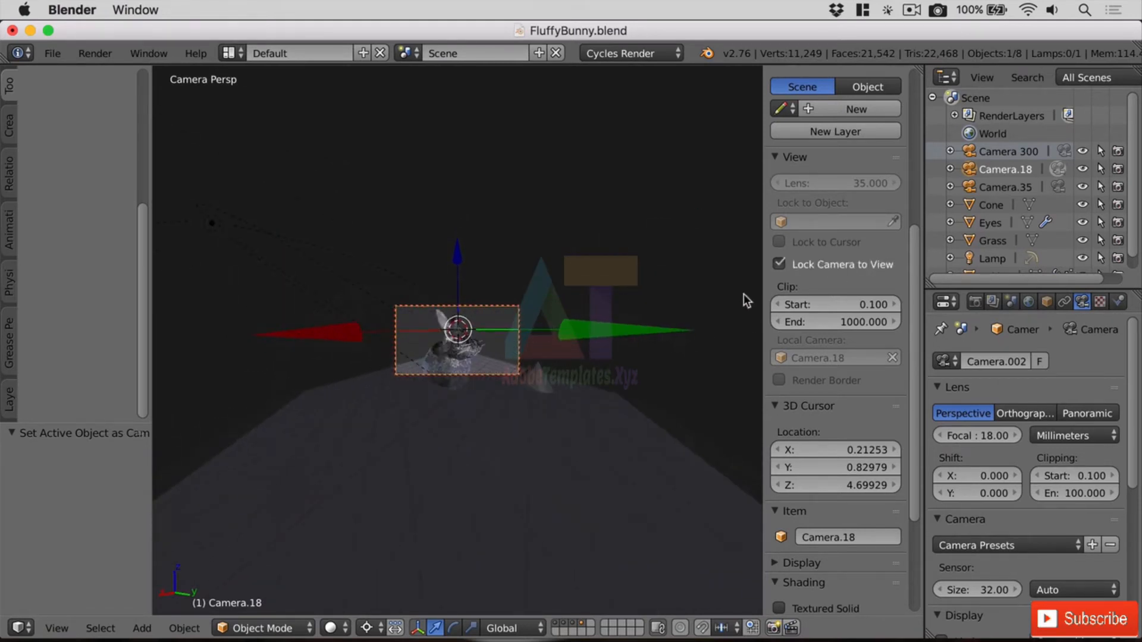
Disable the camera lock and enlarge the Camera.18 frame in the viewport.
click(831, 265)
scroll(519, 359, up, 5)
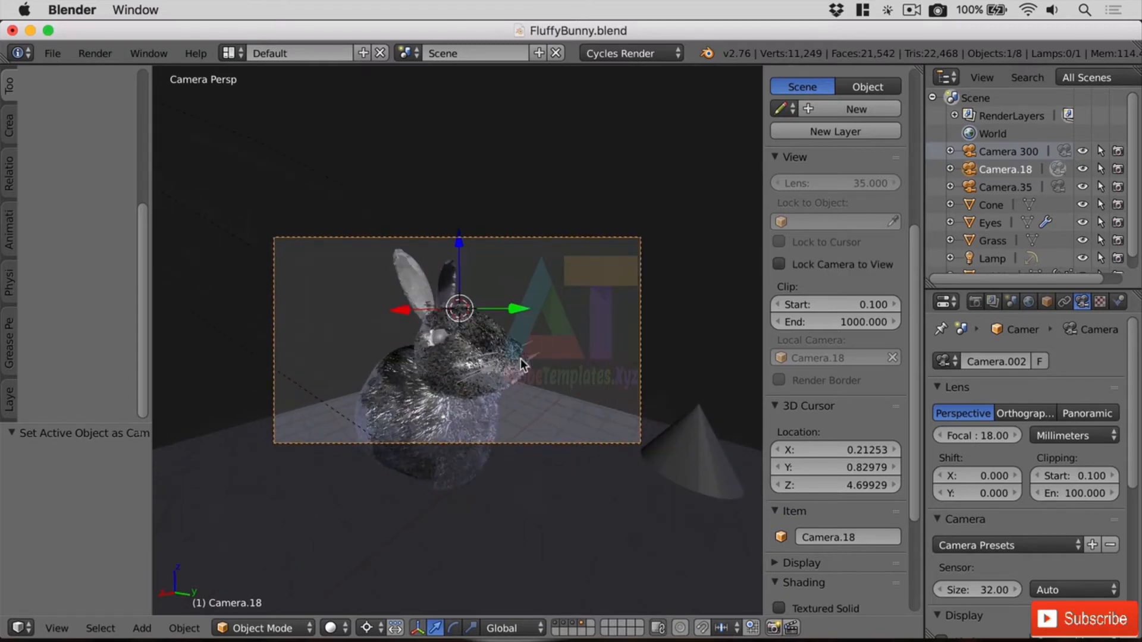
scroll(519, 359, up, 3)
scroll(520, 358, down, 2)
scroll(520, 358, up, 2)
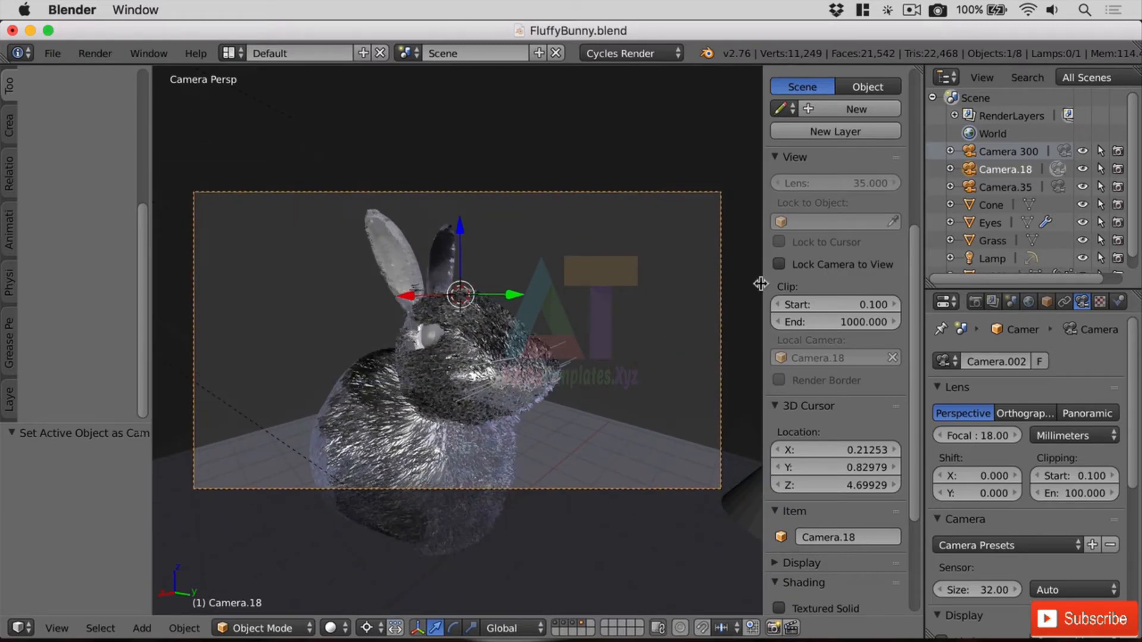
Re-enable Lock Camera to View and orbit Camera.18 slightly around the rabbit.
click(803, 266)
middle_drag(615, 355, 640, 336)
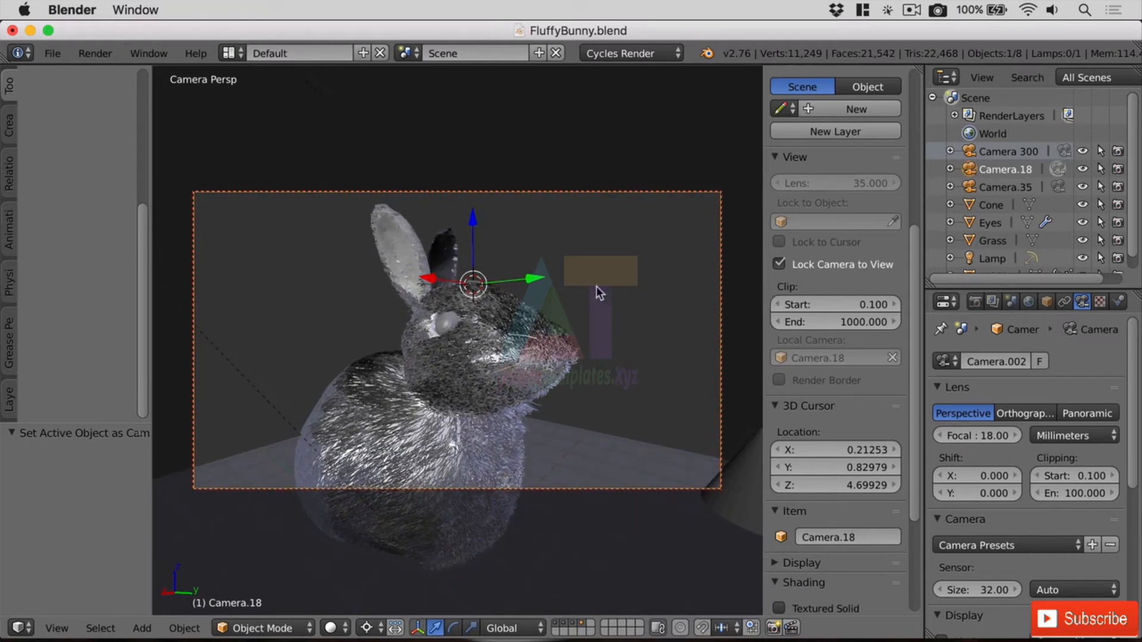